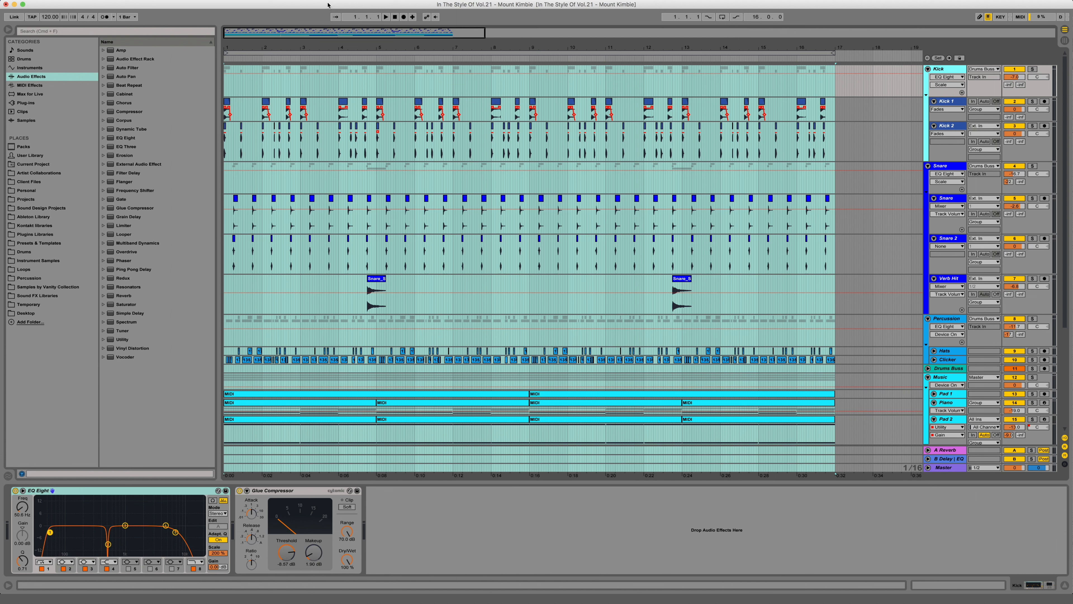
- Play the looped 16-bar arrangement to hear it in full and stop playback
{"action": "key", "text": "space"}
{"action": "left_click", "coordinate": [713, 55]}
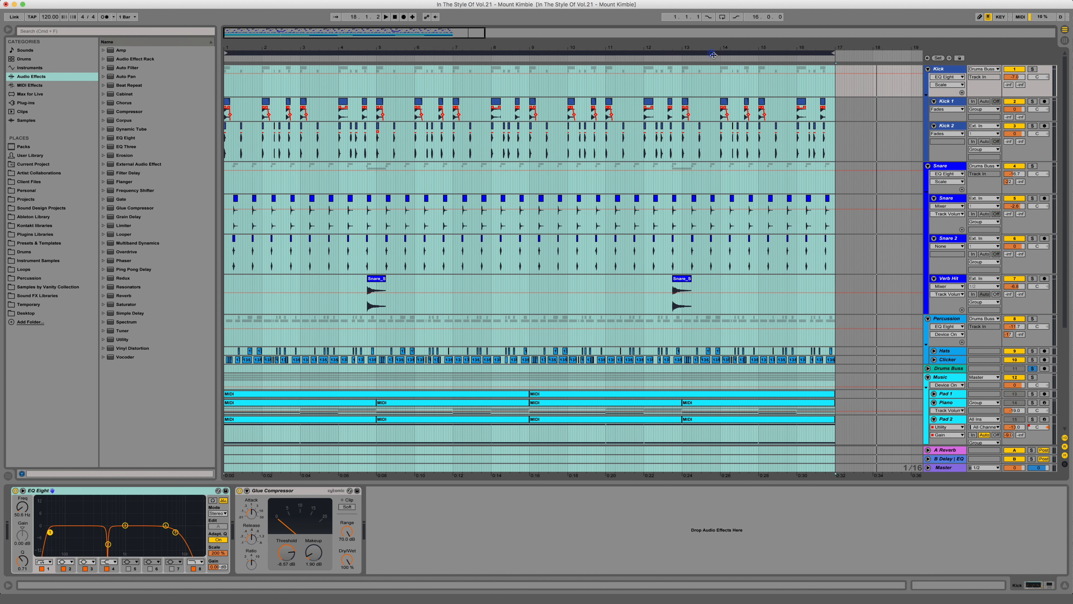
{"action": "key", "text": "space"}
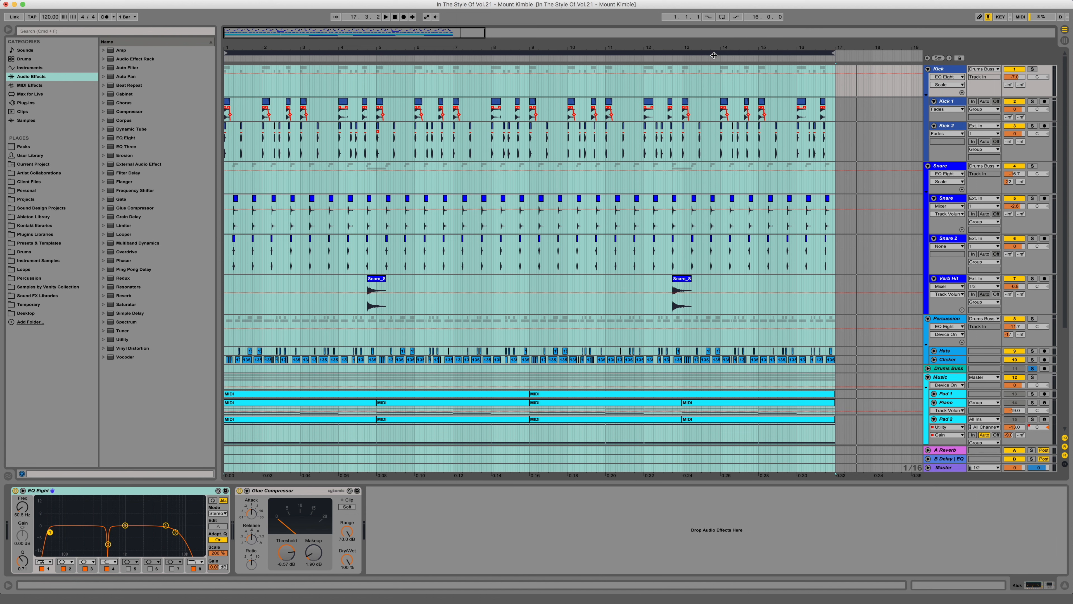
- Solo the Kick group, play the loop to hear it alone, and stop playback
{"action": "left_click", "coordinate": [1032, 69]}
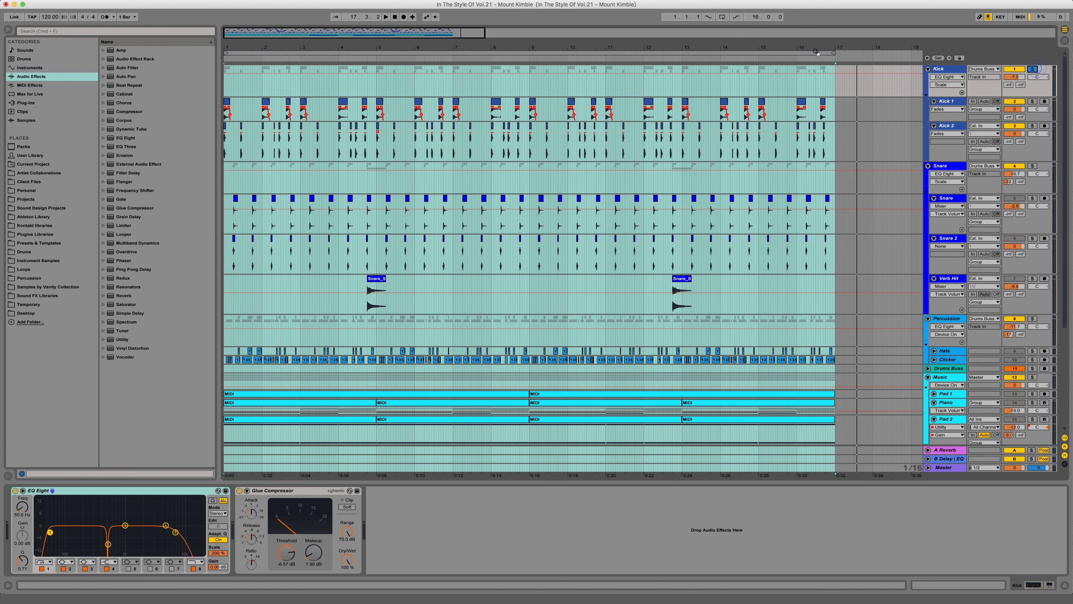
{"action": "left_click", "coordinate": [809, 55]}
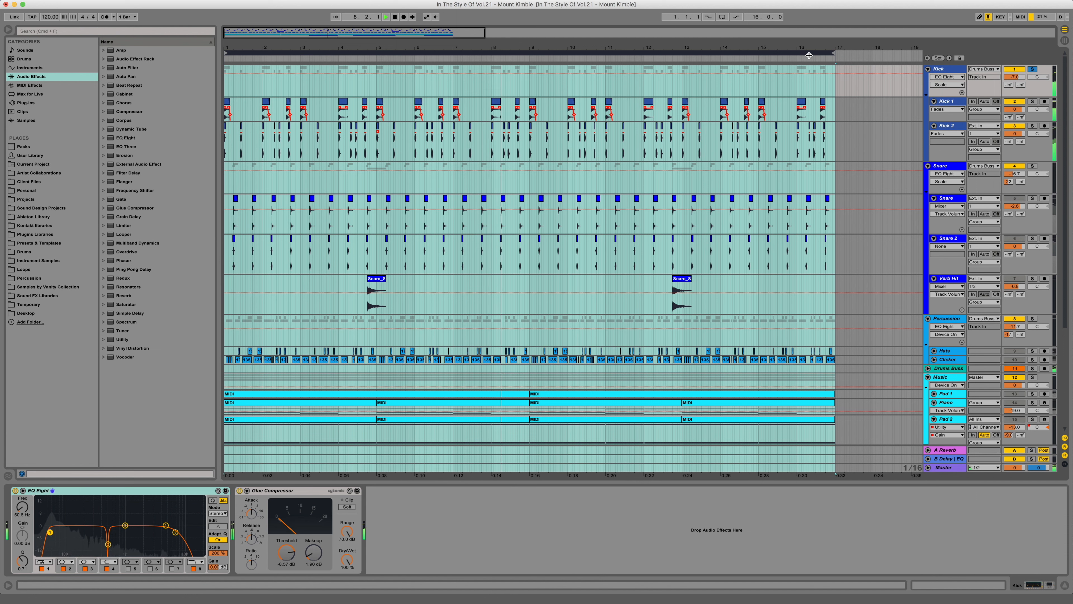
{"action": "key", "text": "space"}
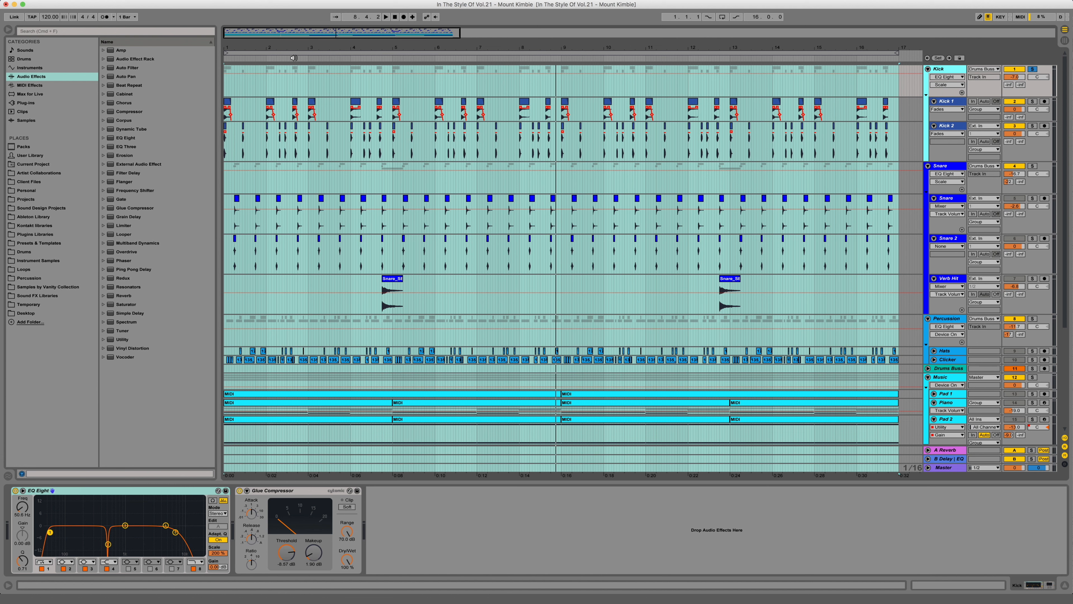
- Examine the Kick group's EQ Eight low-cut, notch and high-cut bands and its Glue Compressor
{"action": "left_click", "coordinate": [101, 491]}
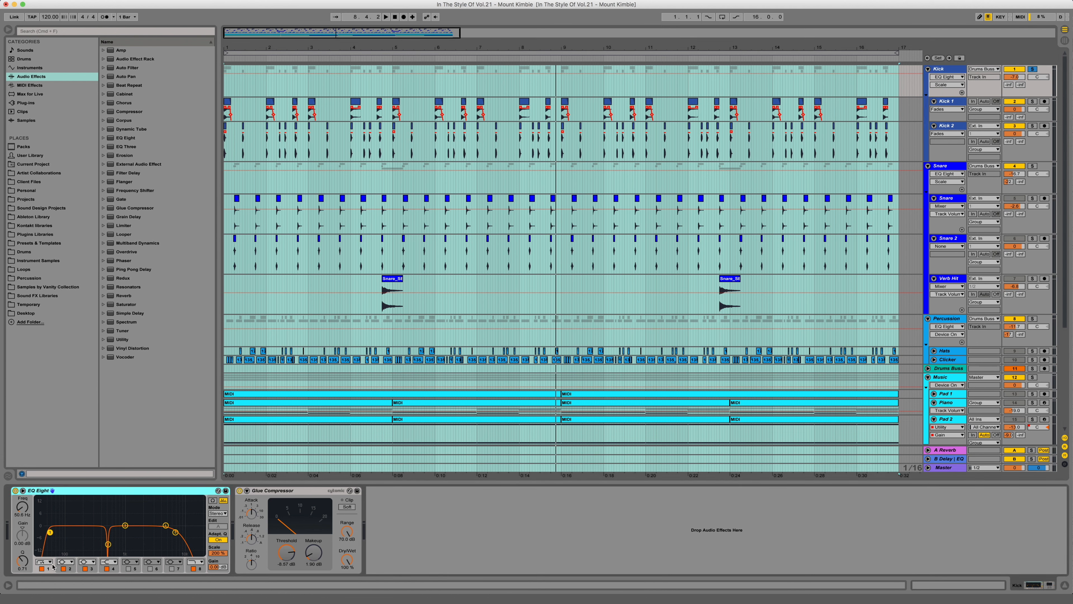
{"action": "left_click", "coordinate": [51, 532]}
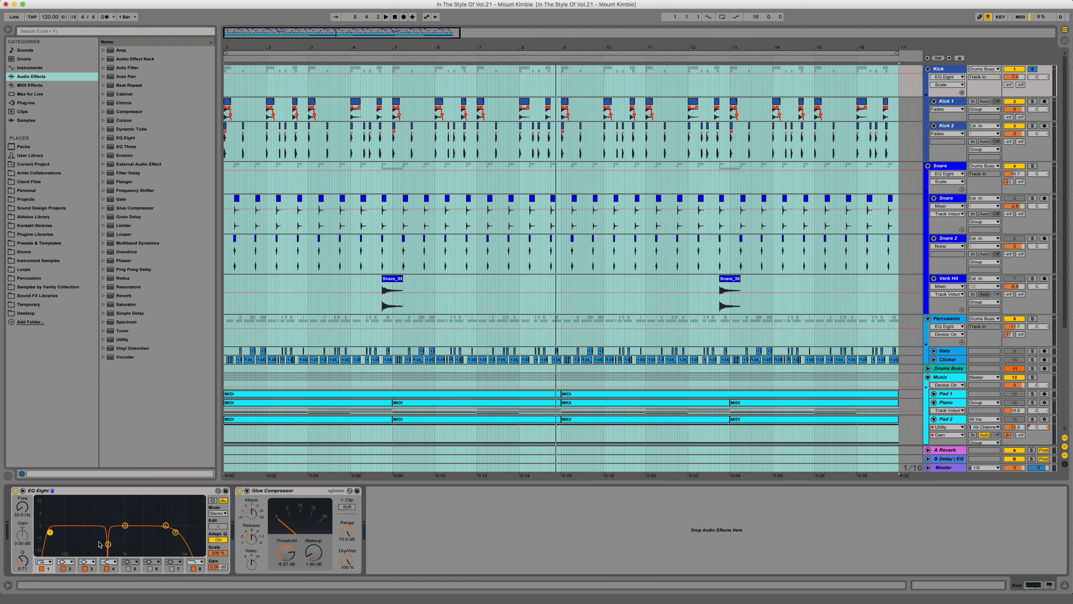
{"action": "left_click", "coordinate": [108, 544]}
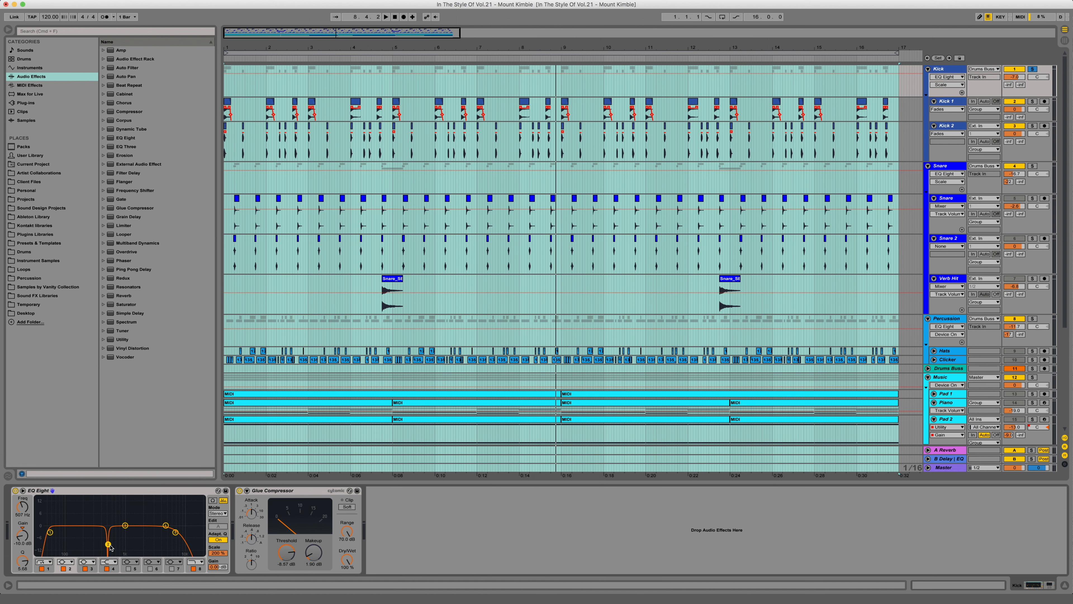
{"action": "left_click", "coordinate": [175, 533]}
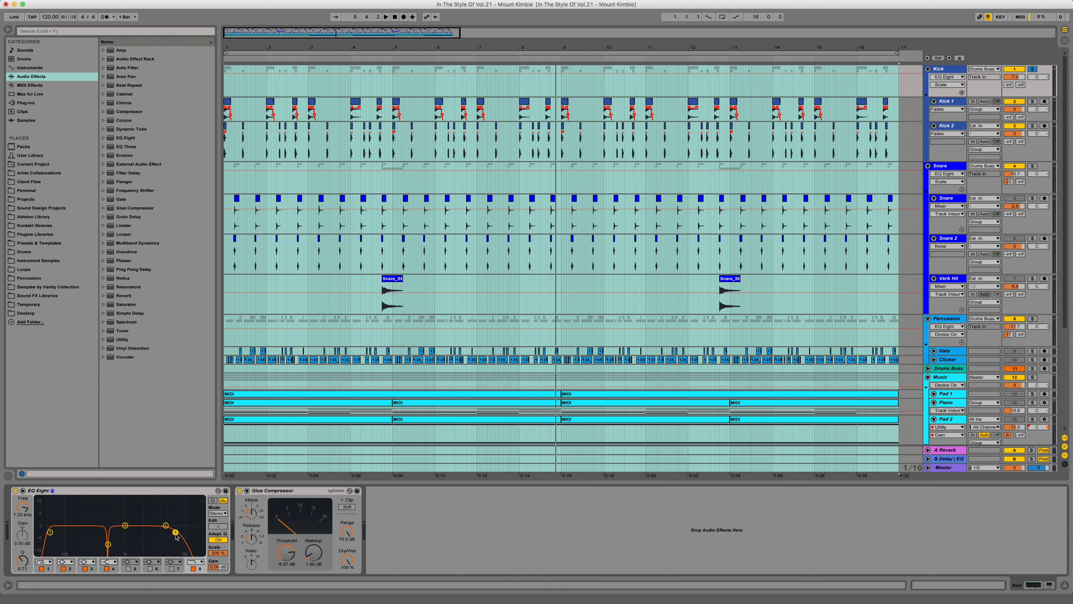
{"action": "left_click", "coordinate": [316, 491]}
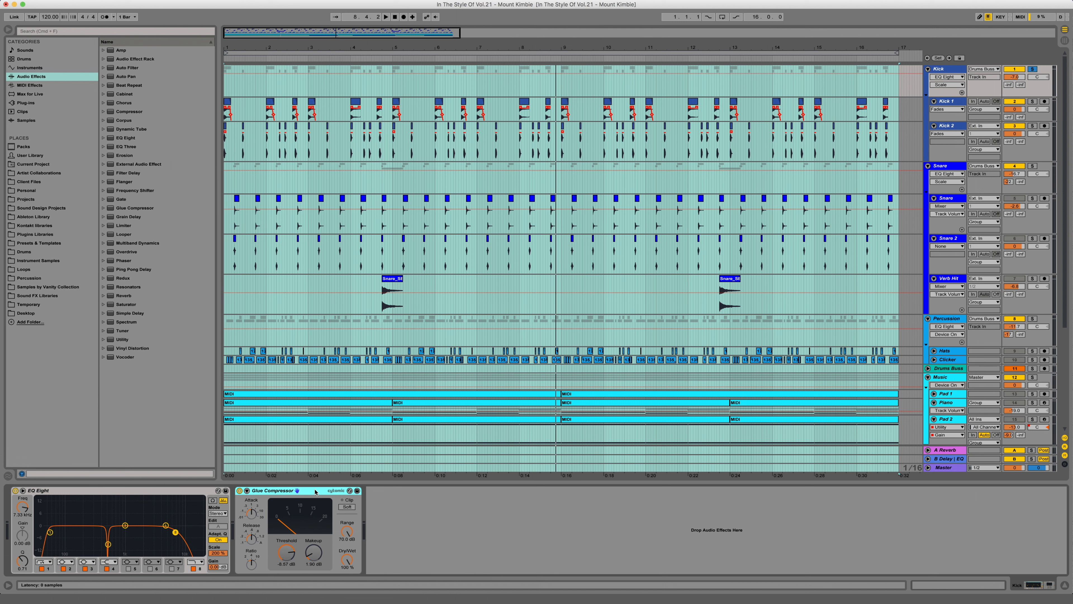
{"action": "left_click", "coordinate": [314, 492]}
- Solo the Snare group, audition it from the start of the arrangement, and examine its EQ Eight low-cut band
{"action": "left_click", "coordinate": [951, 166]}
{"action": "left_click", "coordinate": [1033, 166]}
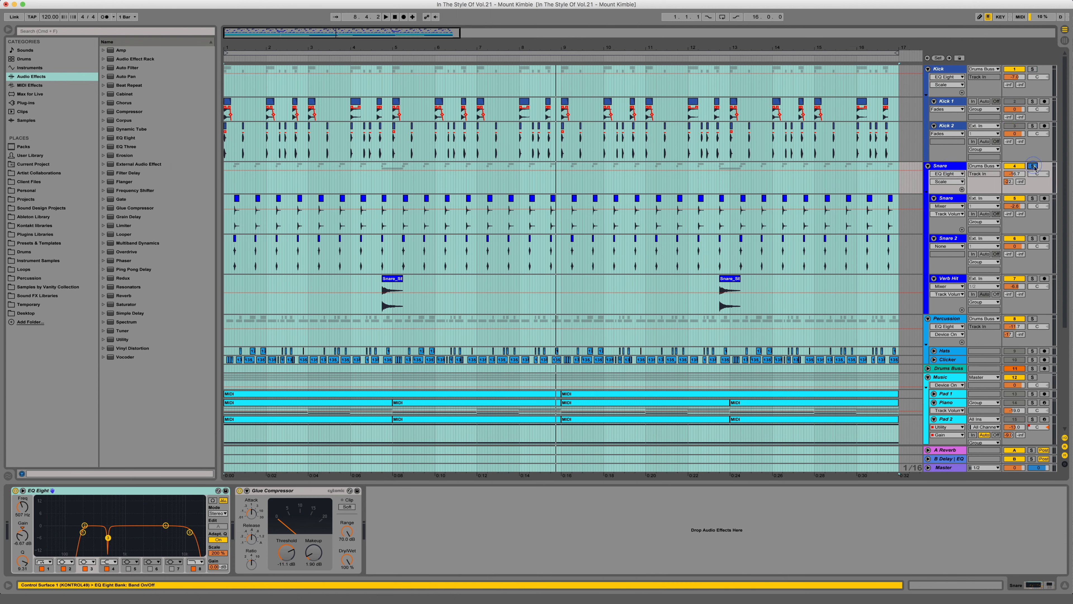
{"action": "left_click", "coordinate": [395, 17]}
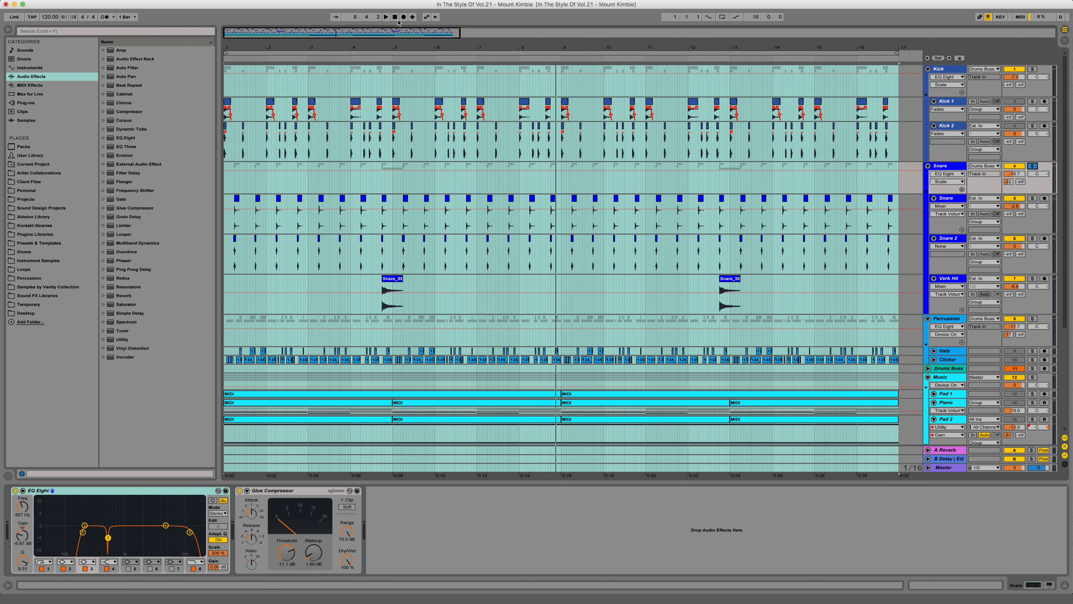
{"action": "left_click", "coordinate": [387, 17]}
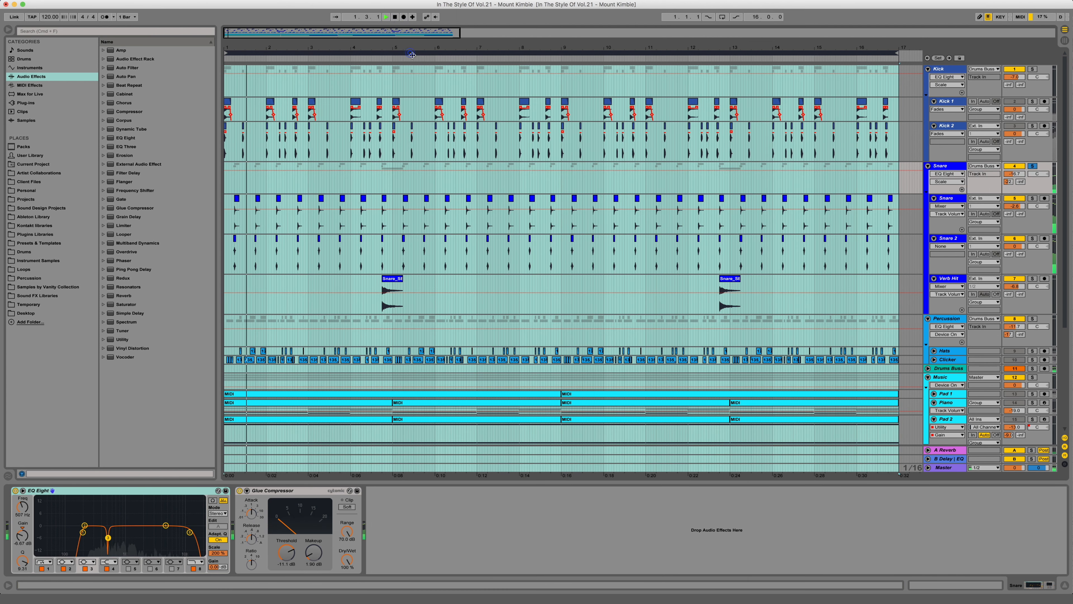
{"action": "left_click", "coordinate": [412, 54]}
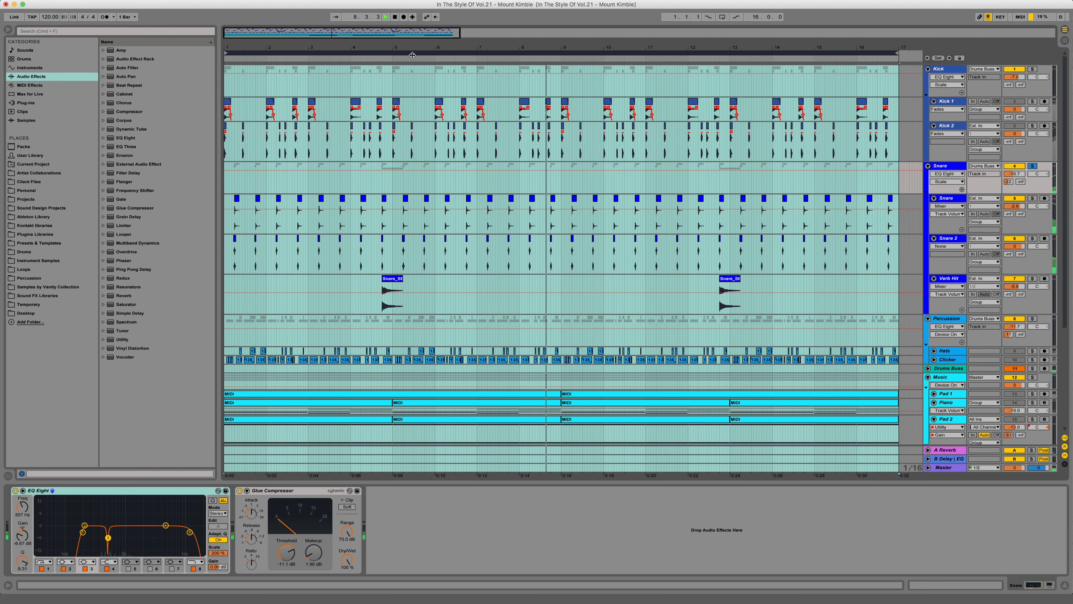
{"action": "key", "text": "space"}
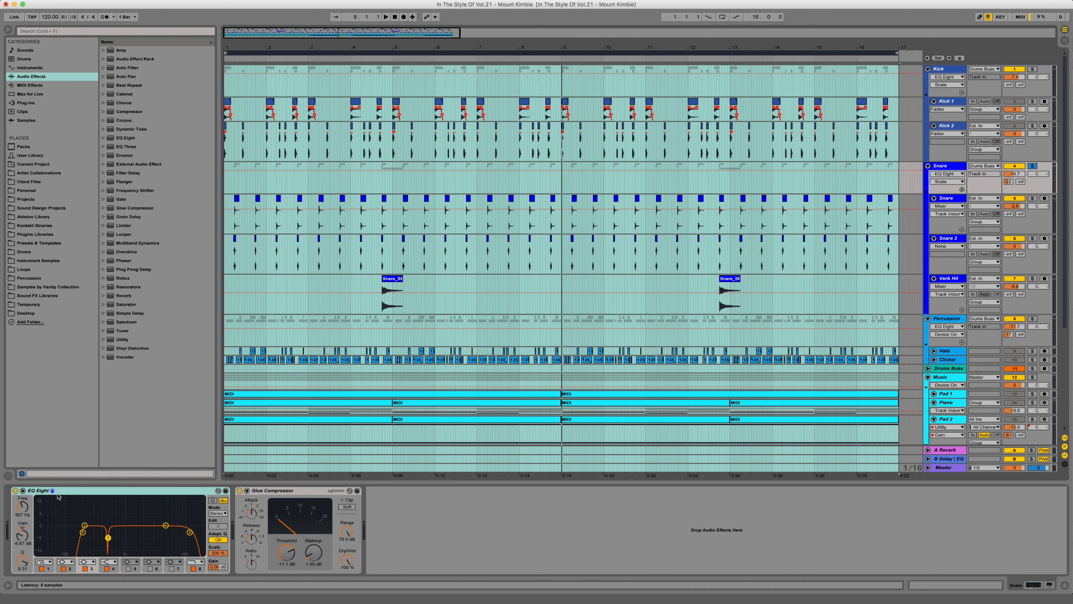
{"action": "left_click", "coordinate": [83, 532]}
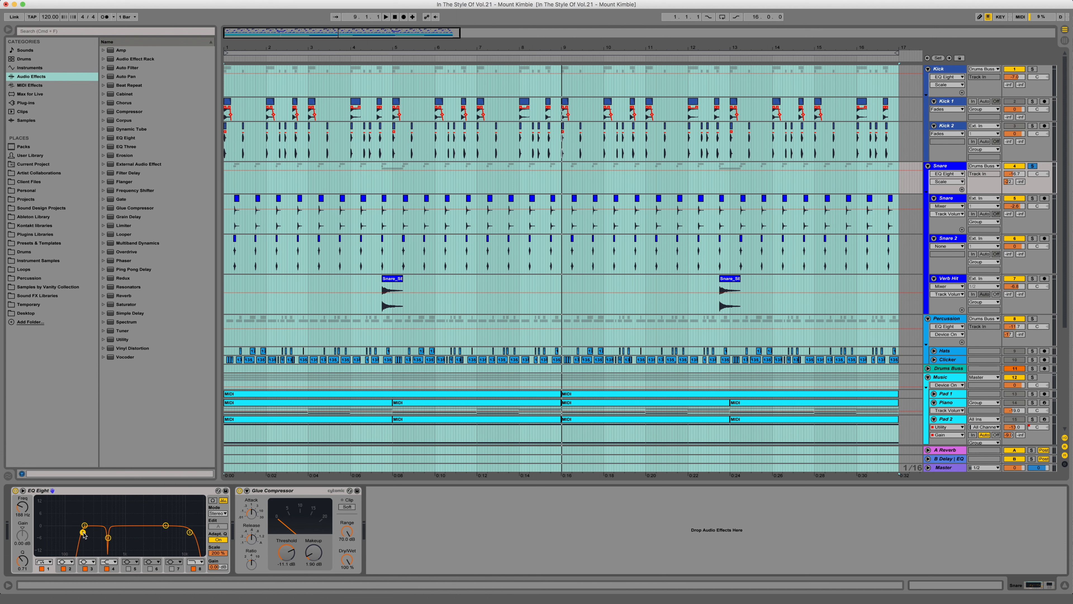
- Solo the Percussion group and start playback from the beginning of the arrangement
{"action": "left_click", "coordinate": [958, 320]}
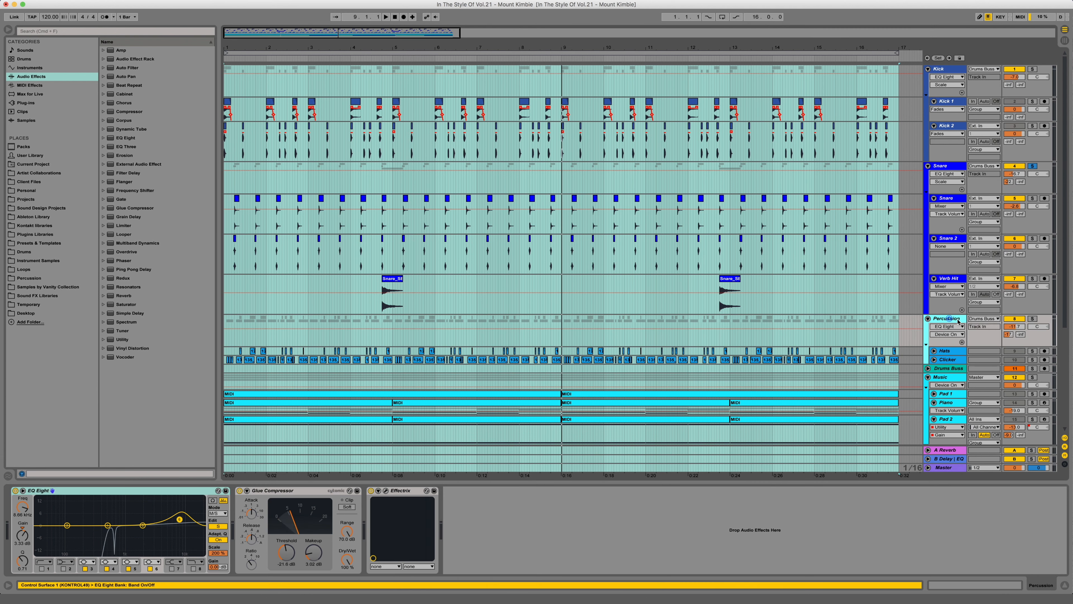
{"action": "left_click", "coordinate": [1032, 318]}
{"action": "left_click", "coordinate": [395, 17]}
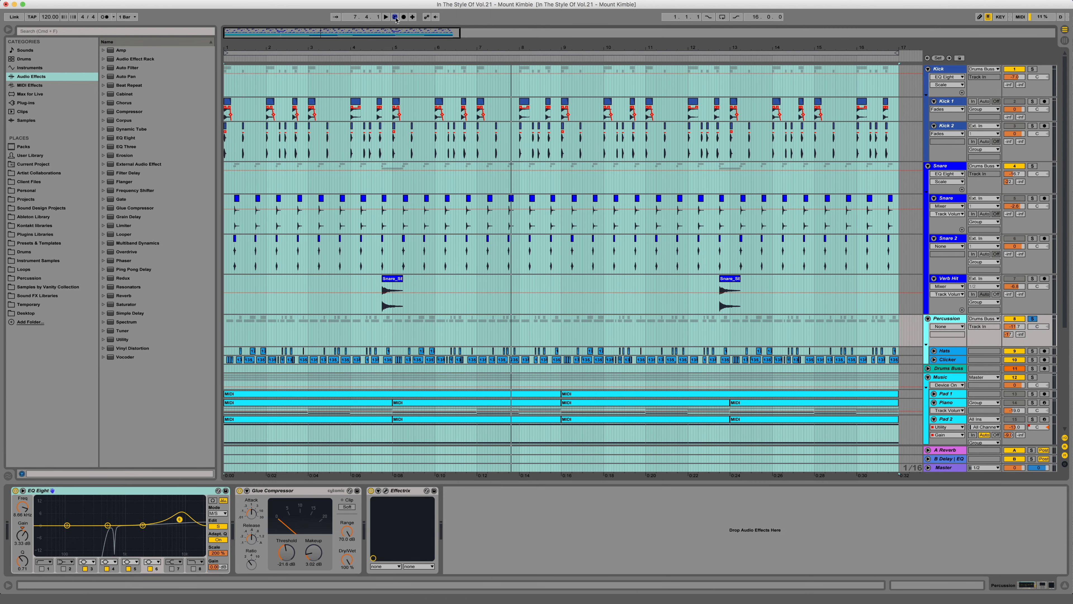
{"action": "left_click", "coordinate": [396, 18]}
{"action": "key", "text": "space"}
{"action": "left_click", "coordinate": [379, 55]}
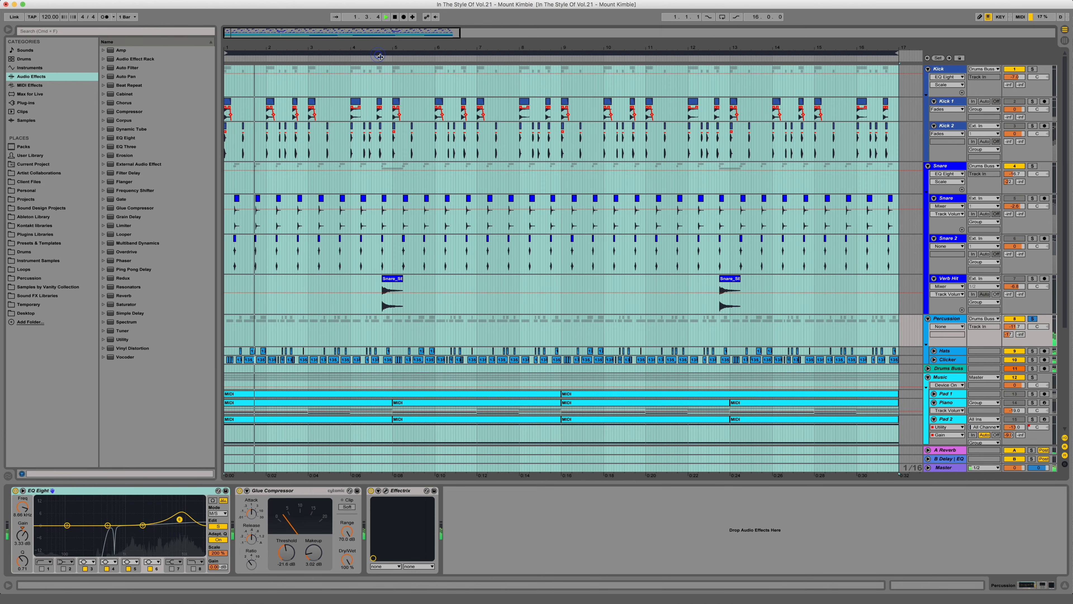
- Unfold the Clicker track to show its delay feedback automation, listen through the loop, and stop playback
{"action": "left_click", "coordinate": [934, 360]}
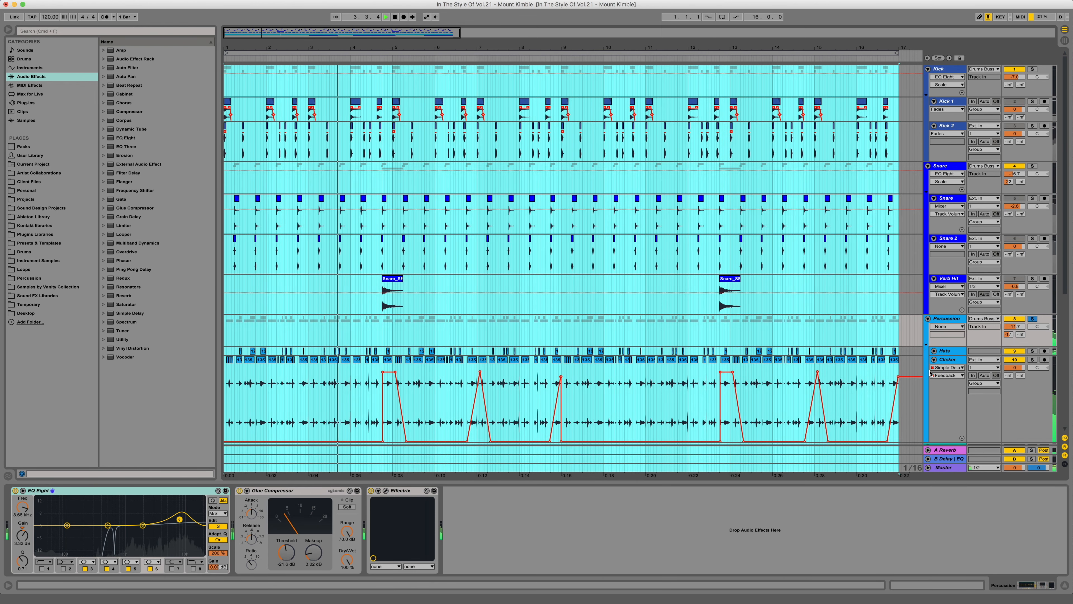
{"action": "scroll", "coordinate": [931, 371], "scroll_direction": "down", "scroll_amount": 6}
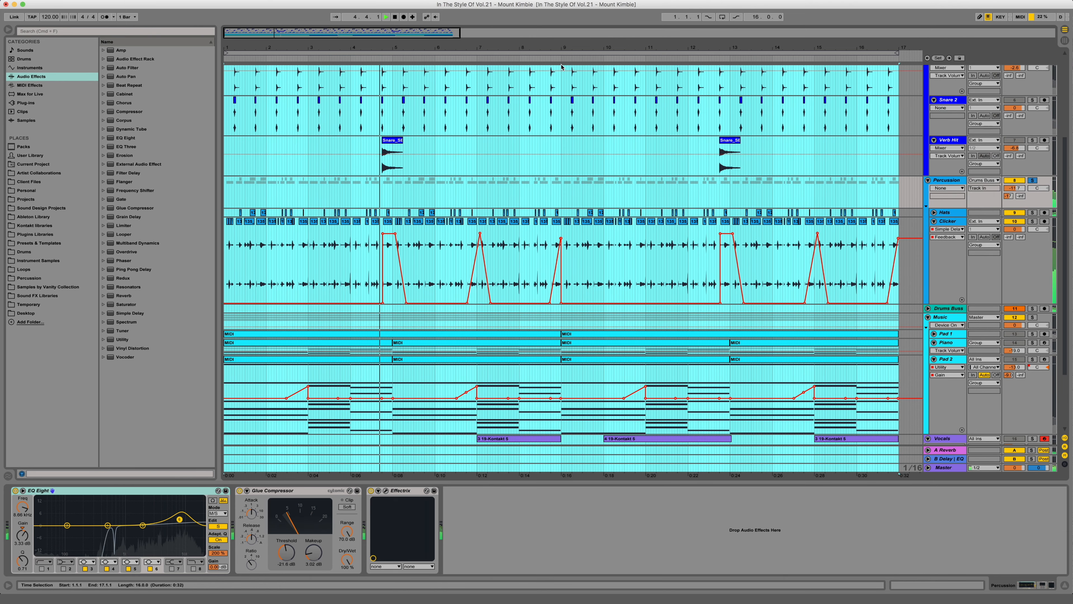
{"action": "scroll", "coordinate": [561, 66], "scroll_direction": "down", "scroll_amount": 1}
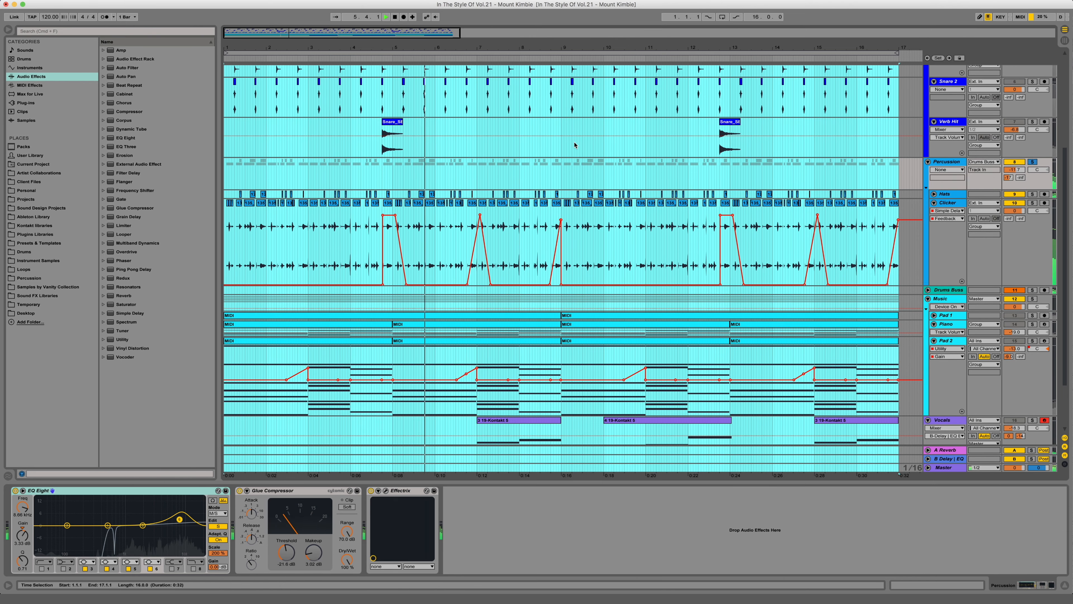
{"action": "left_click", "coordinate": [564, 55]}
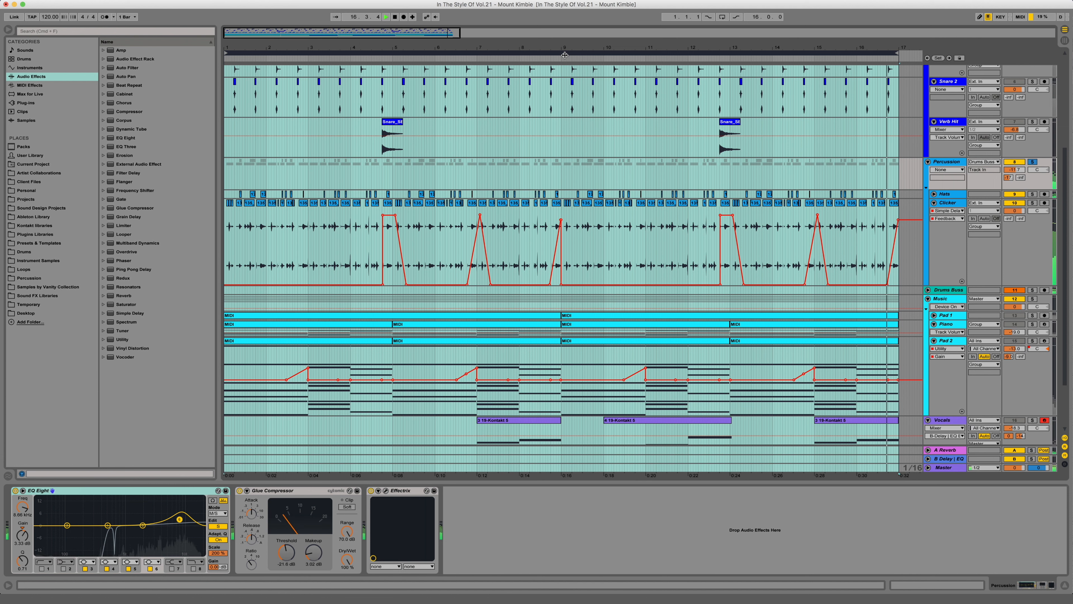
{"action": "key", "text": "space"}
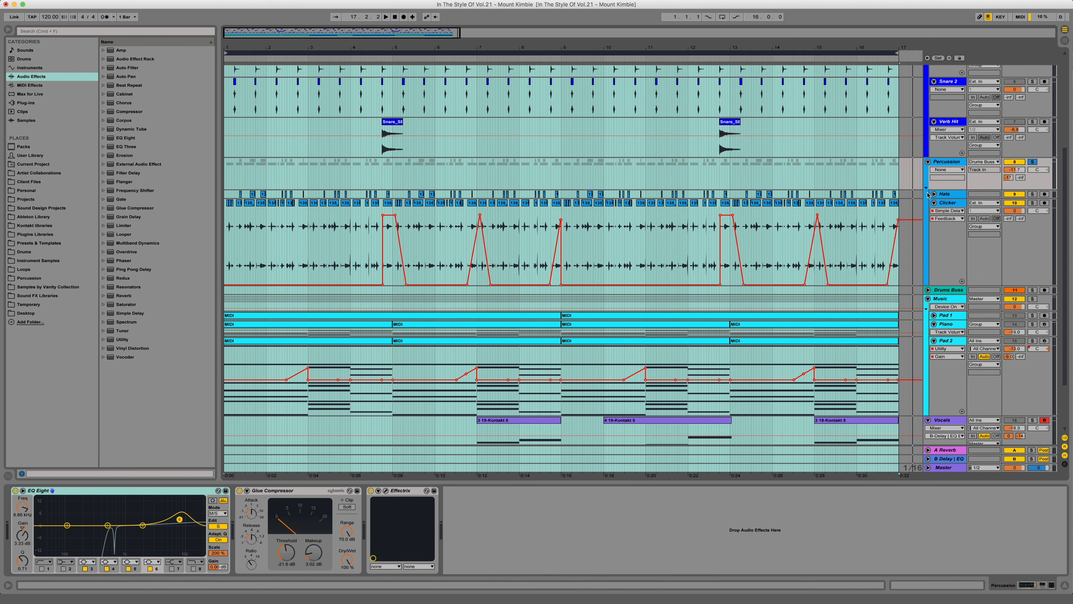
- Examine the Simple Delay device on the Clicker track
{"action": "left_click", "coordinate": [942, 204]}
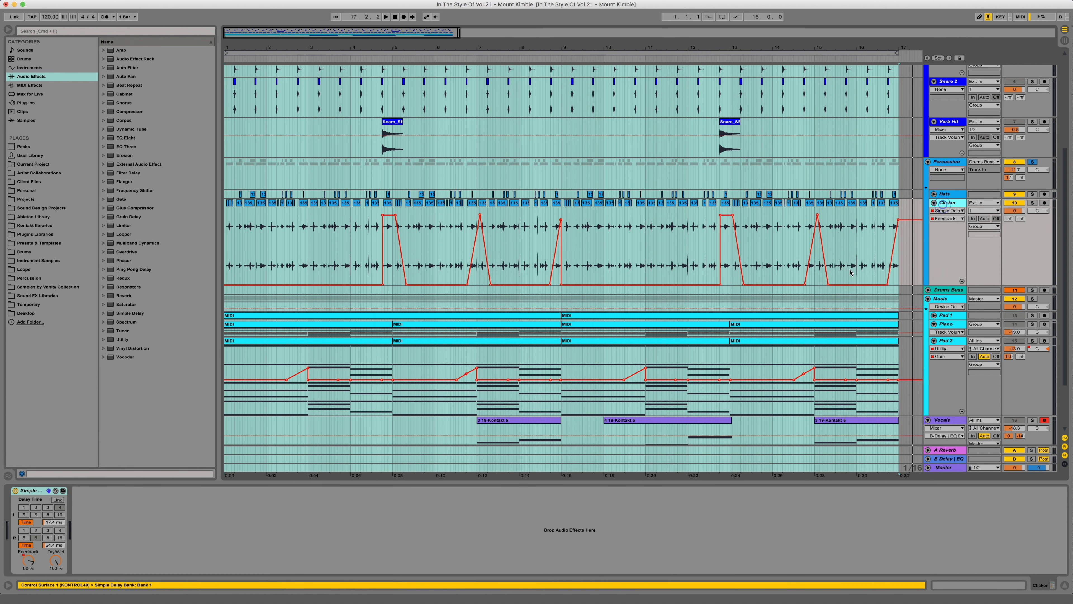
{"action": "left_click", "coordinate": [41, 490]}
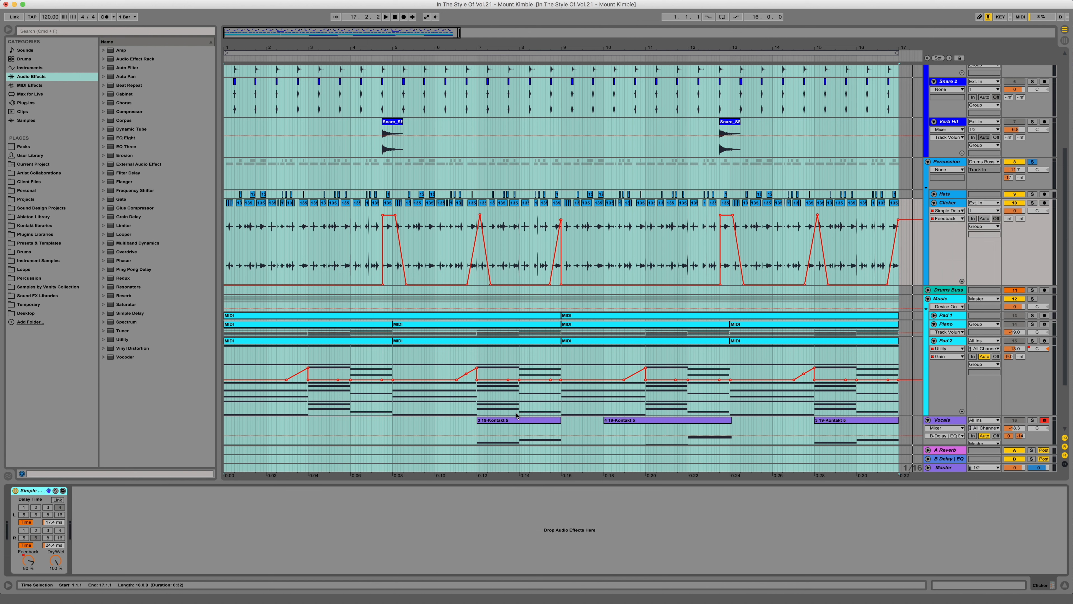
- Review the Percussion group's effects chain: the Glue Compressor, the Effectrix plug-in window, and EQ Eight's high-frequency boost band
{"action": "left_click", "coordinate": [944, 166]}
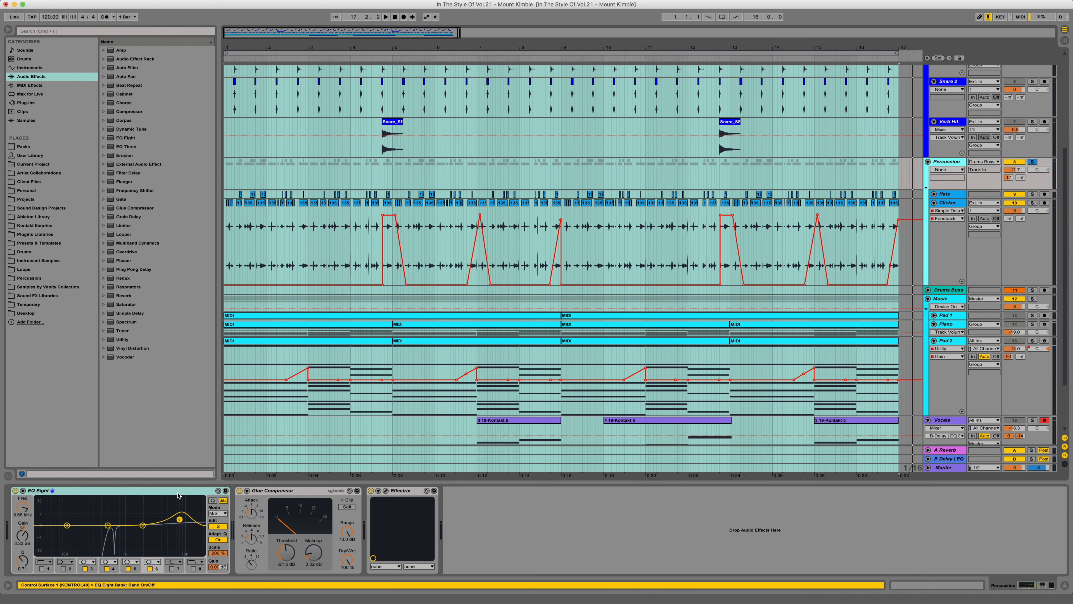
{"action": "left_click", "coordinate": [283, 491]}
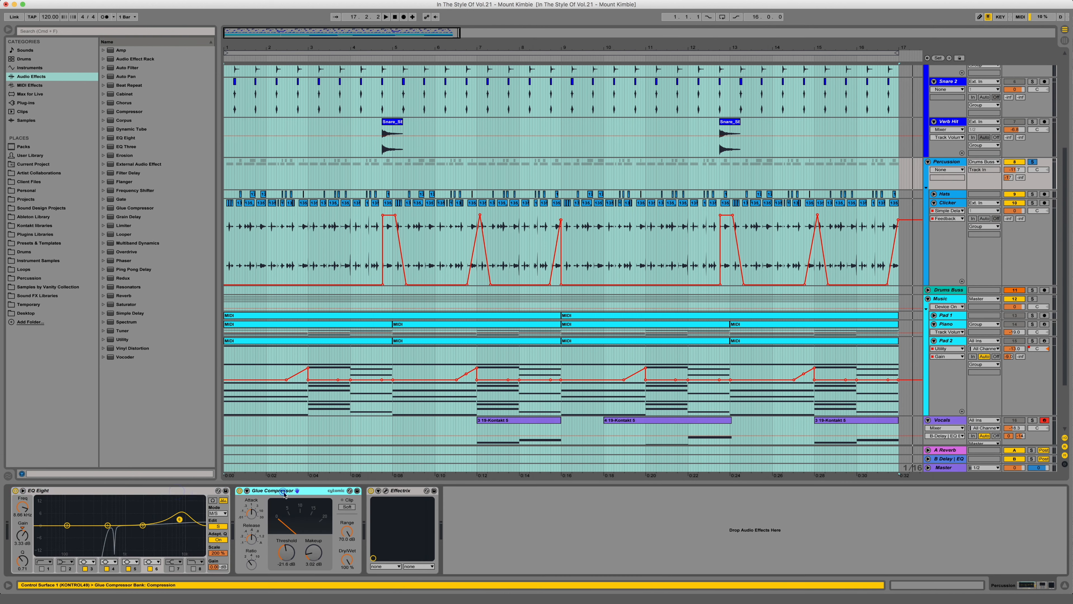
{"action": "left_click", "coordinate": [386, 491]}
{"action": "left_click_drag", "start_coordinate": [638, 124], "coordinate": [528, 136]}
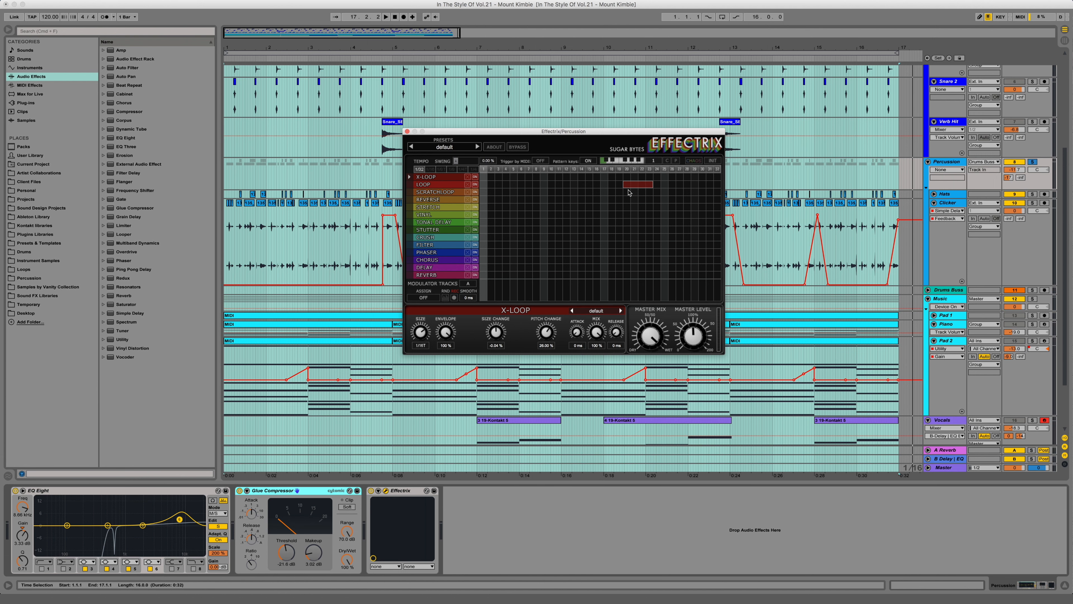
{"action": "left_click", "coordinate": [407, 131]}
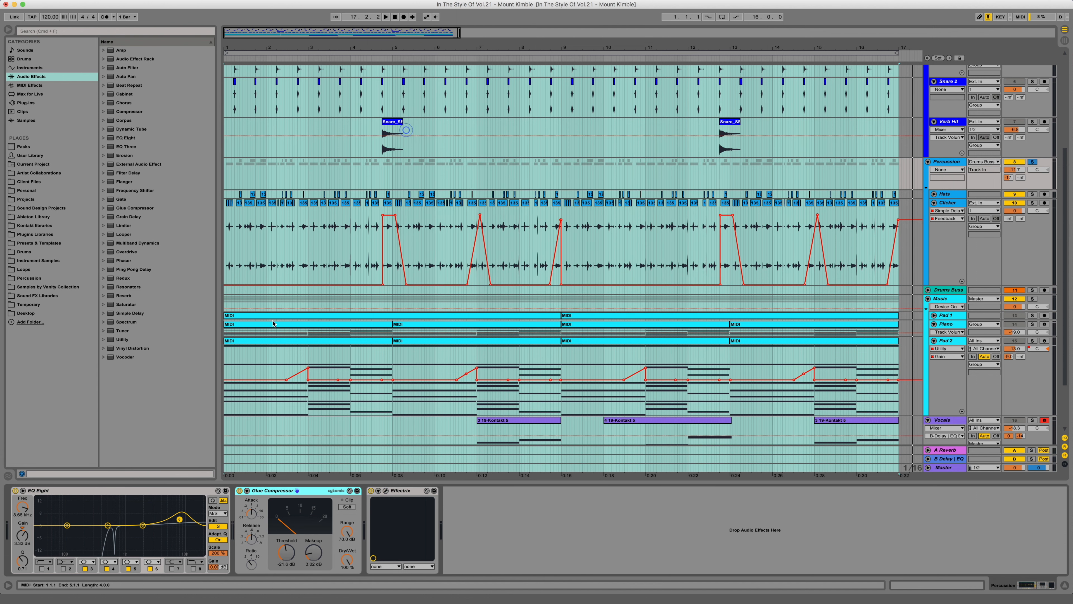
{"action": "left_click", "coordinate": [201, 487]}
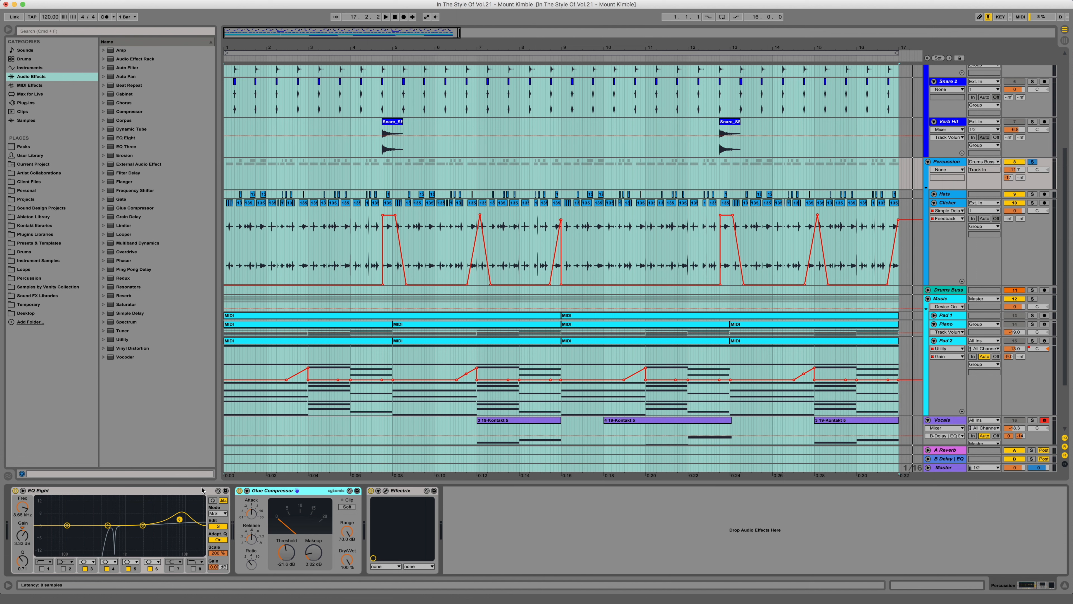
{"action": "left_click", "coordinate": [181, 520]}
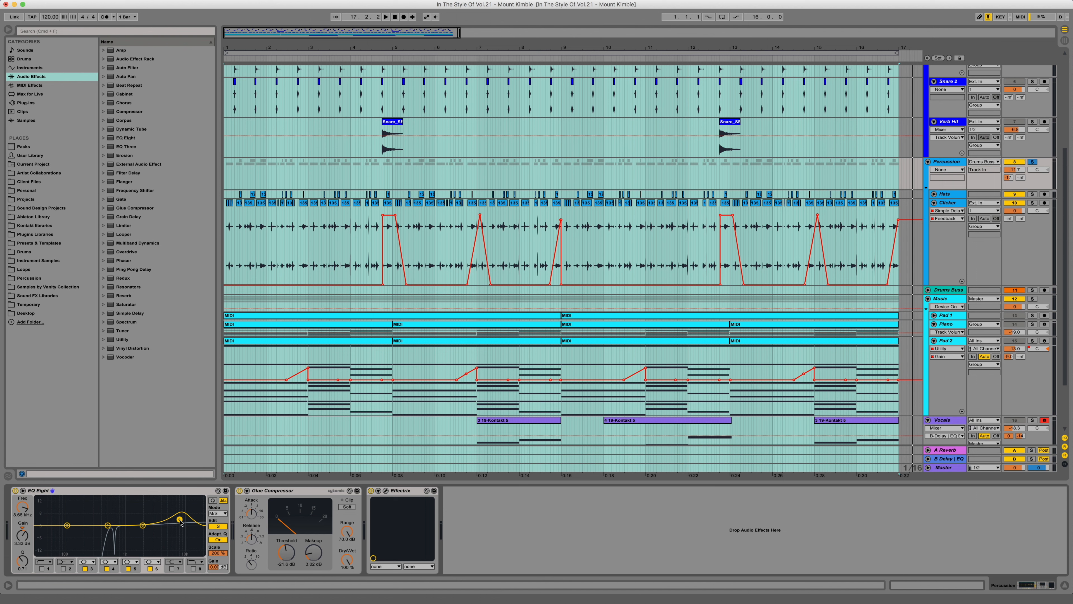
- Unsolo the Percussion group and slightly adjust the low-cut band of EQ Eight on the Drums Buss
{"action": "left_click", "coordinate": [1032, 162]}
{"action": "left_click", "coordinate": [946, 290]}
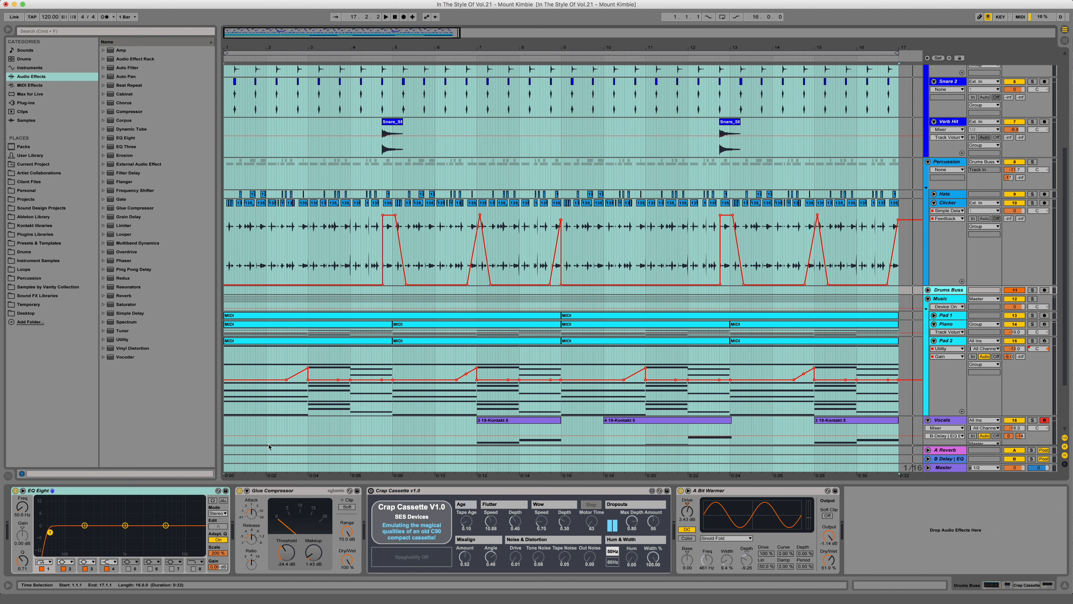
{"action": "left_click", "coordinate": [145, 491]}
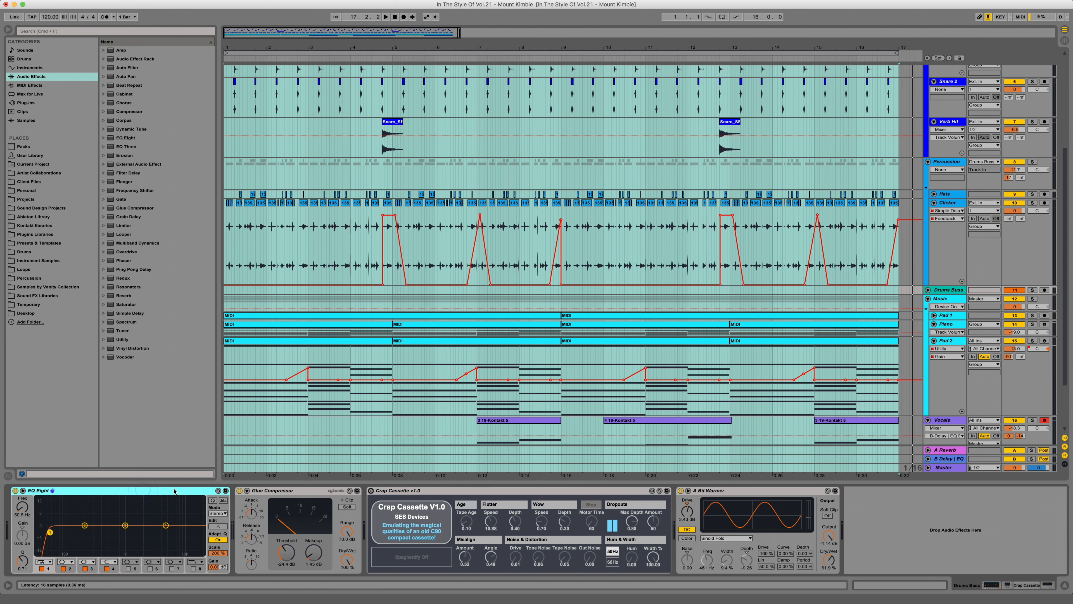
{"action": "left_click_drag", "start_coordinate": [50, 532], "coordinate": [51, 534]}
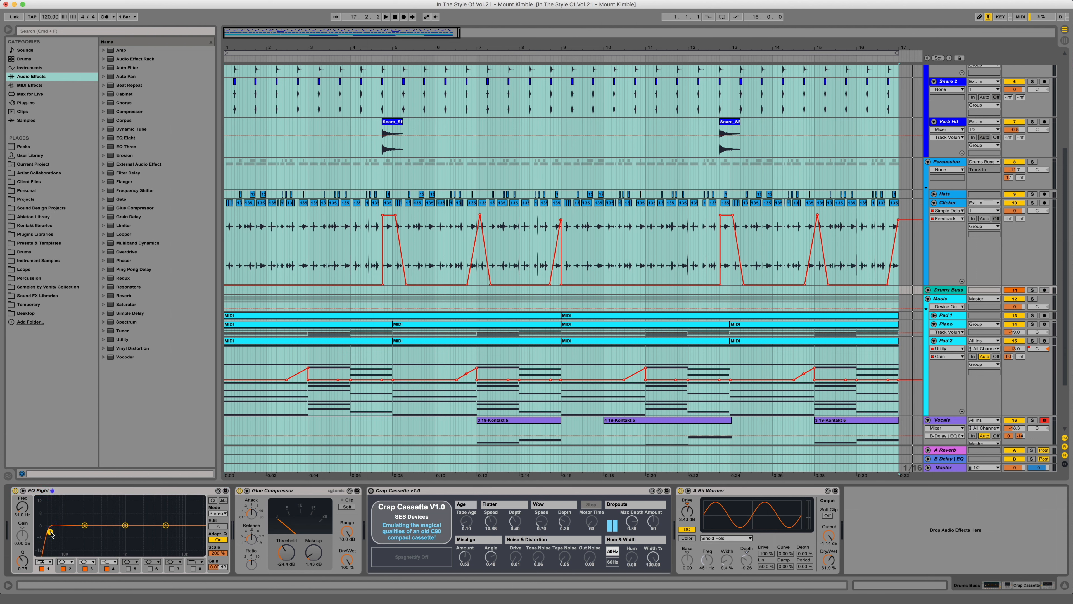
- Review EQ Eight's Oversampling option and Scale setting on the Drums Buss, along with the Glue Compressor after it
{"action": "right_click", "coordinate": [93, 492]}
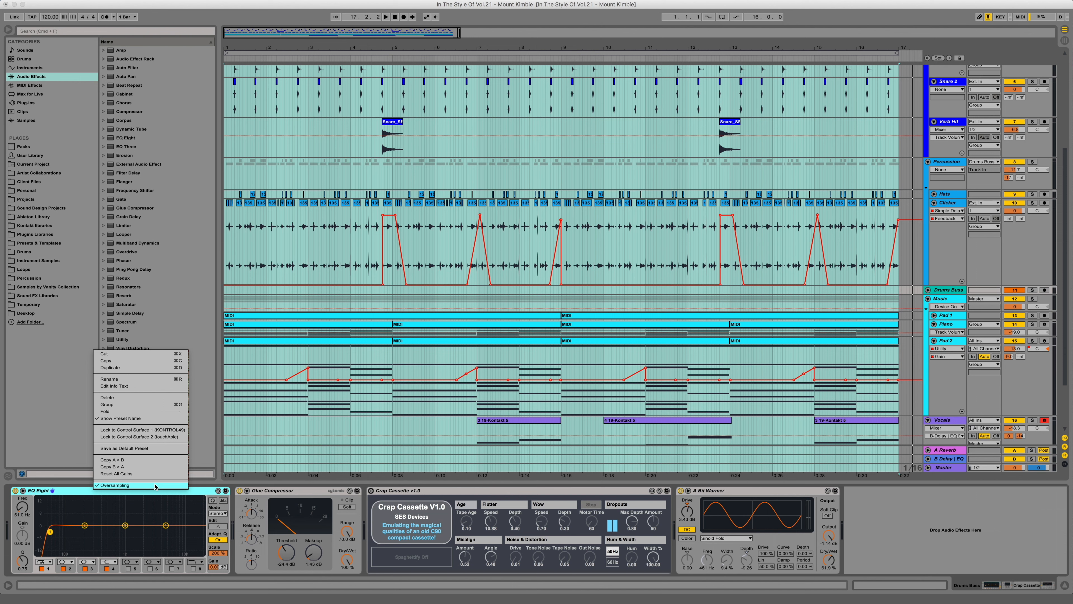
{"action": "left_click", "coordinate": [155, 485]}
{"action": "left_click", "coordinate": [221, 553]}
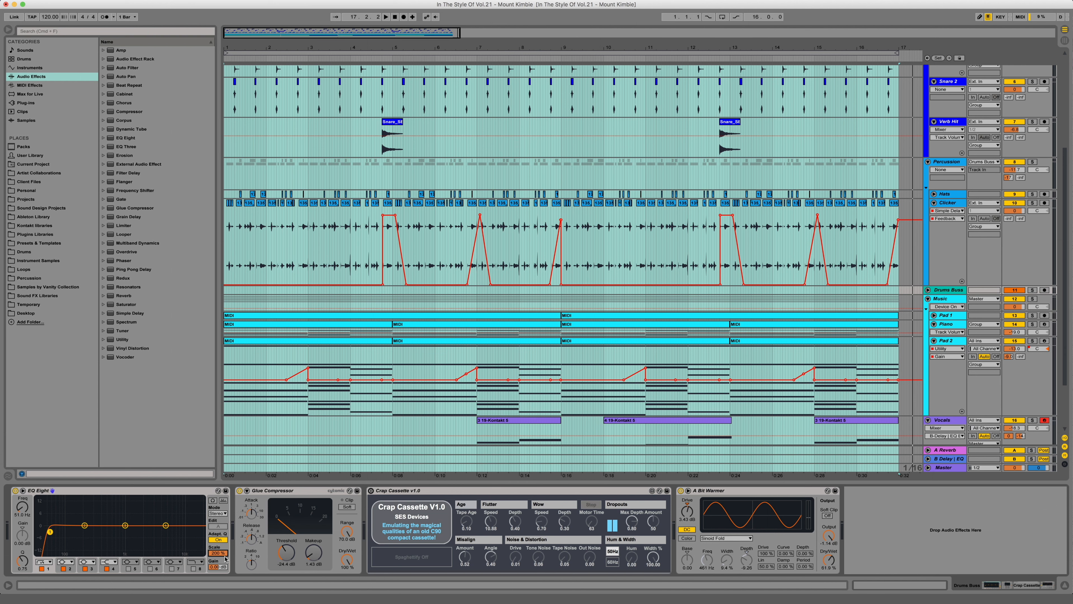
{"action": "left_click", "coordinate": [332, 498]}
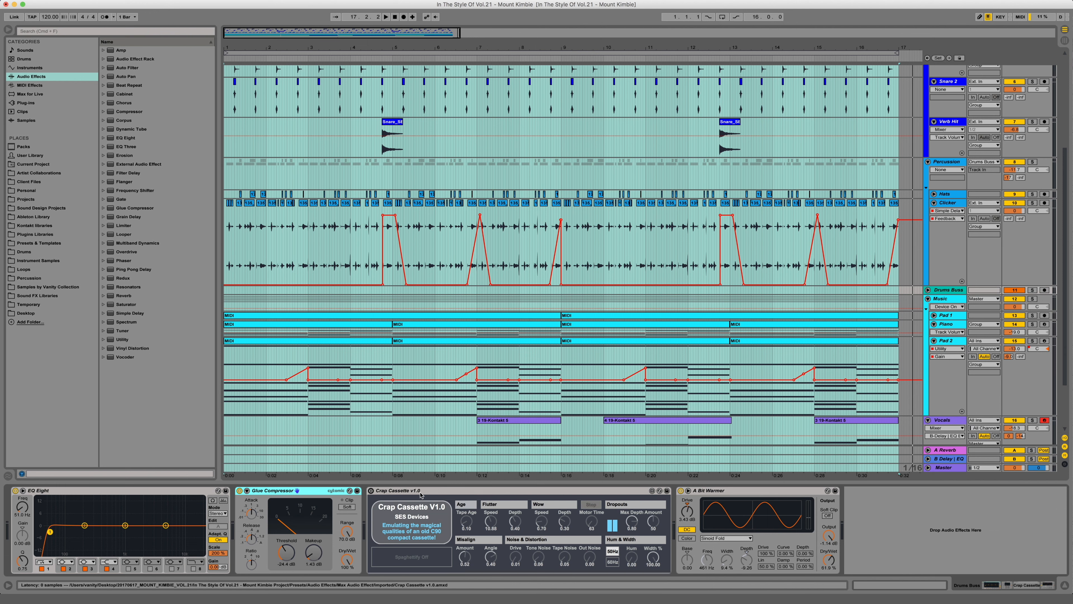
- Turn on the Crap Cassette device on the Drums Buss and review it together with the A Bit Warmer saturator
{"action": "left_click", "coordinate": [443, 491]}
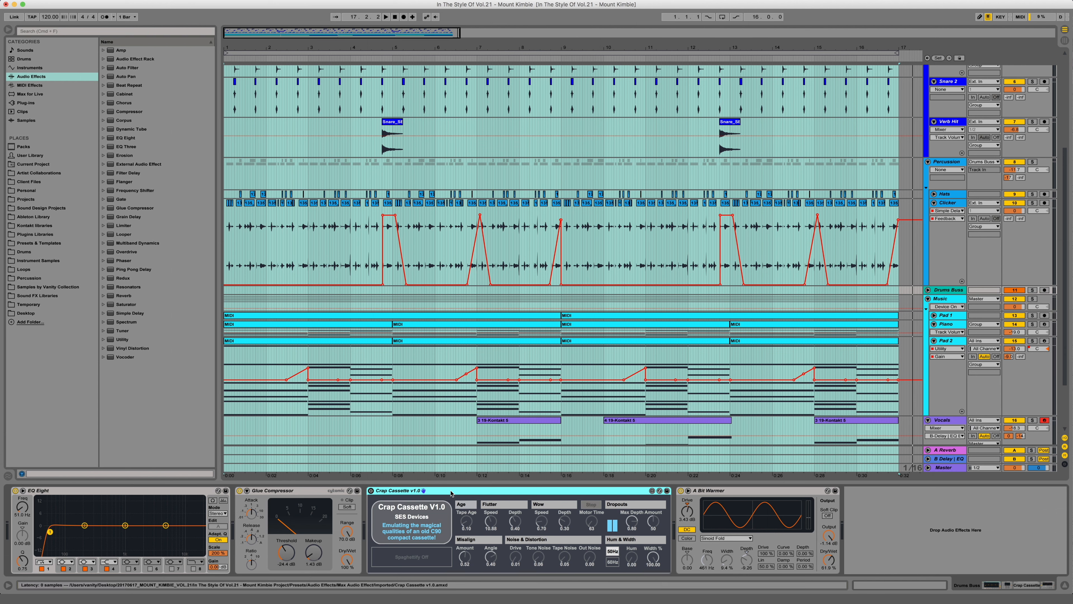
{"action": "left_click", "coordinate": [371, 491]}
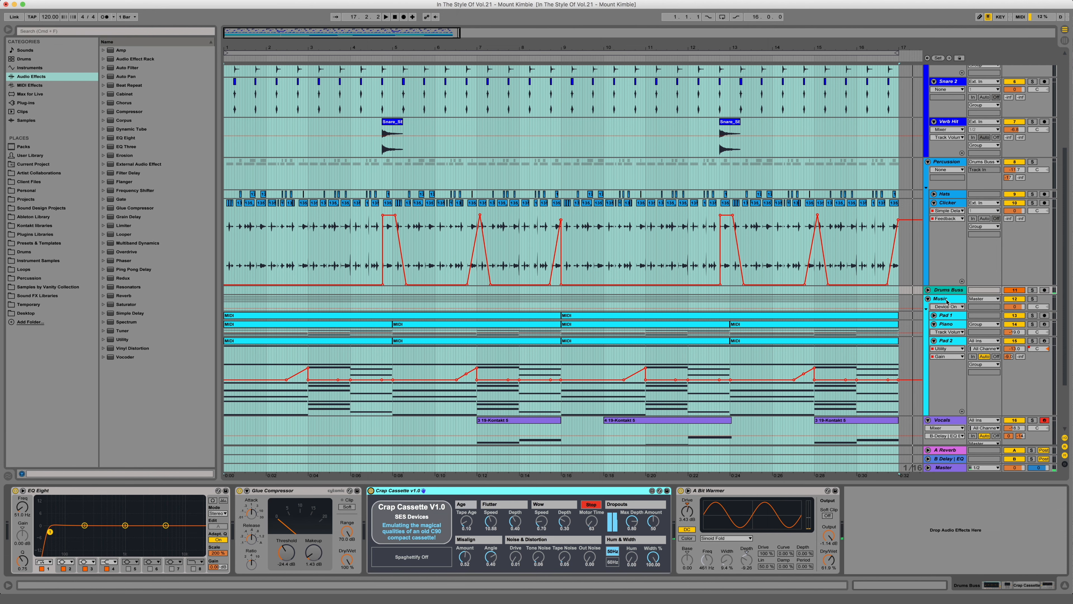
{"action": "scroll", "coordinate": [947, 302], "scroll_direction": "down", "scroll_amount": 5}
{"action": "scroll", "coordinate": [947, 301], "scroll_direction": "up", "scroll_amount": 2}
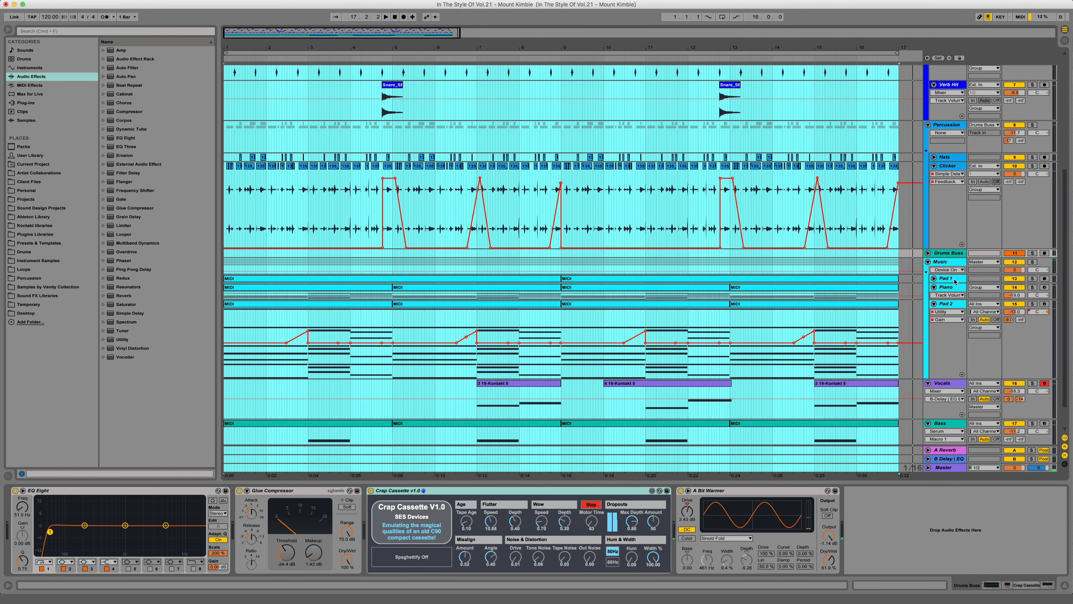
{"action": "left_click", "coordinate": [446, 492]}
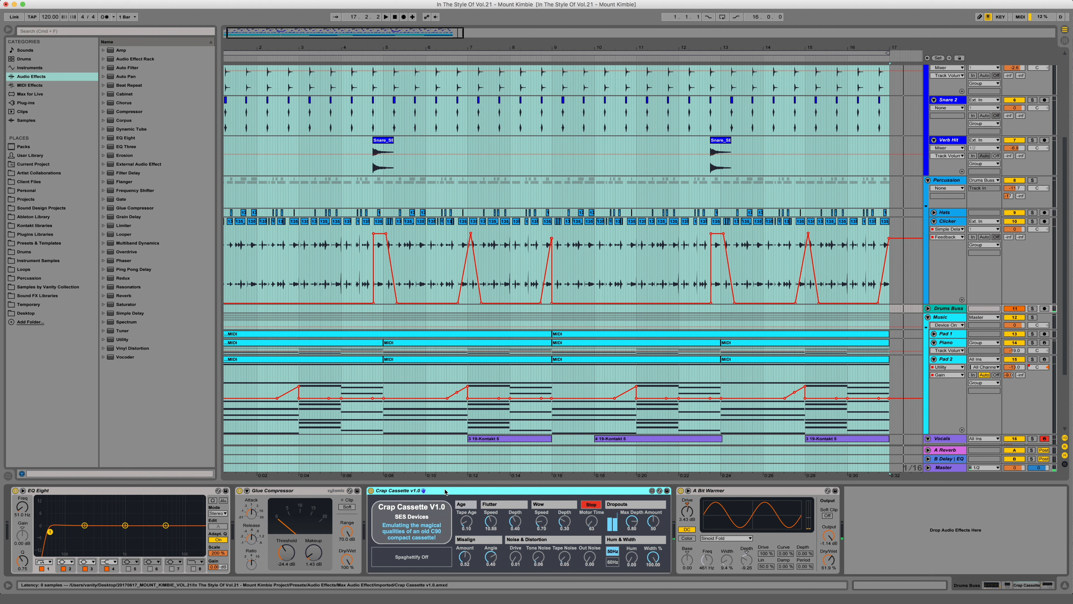
{"action": "left_click", "coordinate": [755, 498]}
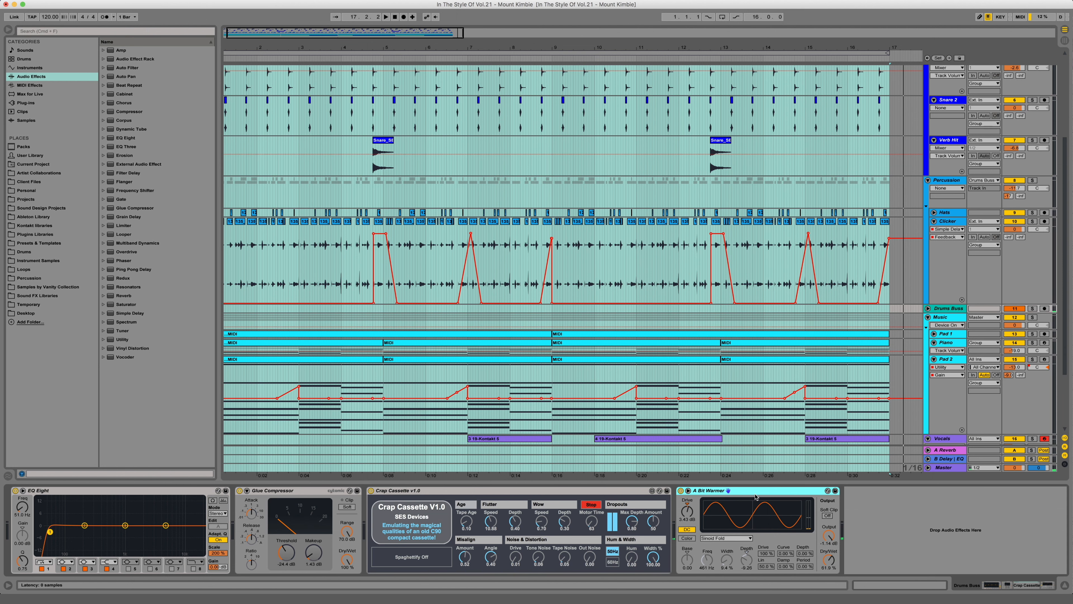
- Solo the Music group, listen through the loop, and select the whole 16-bar arrangement
{"action": "scroll", "coordinate": [1035, 235], "scroll_direction": "down", "scroll_amount": 8}
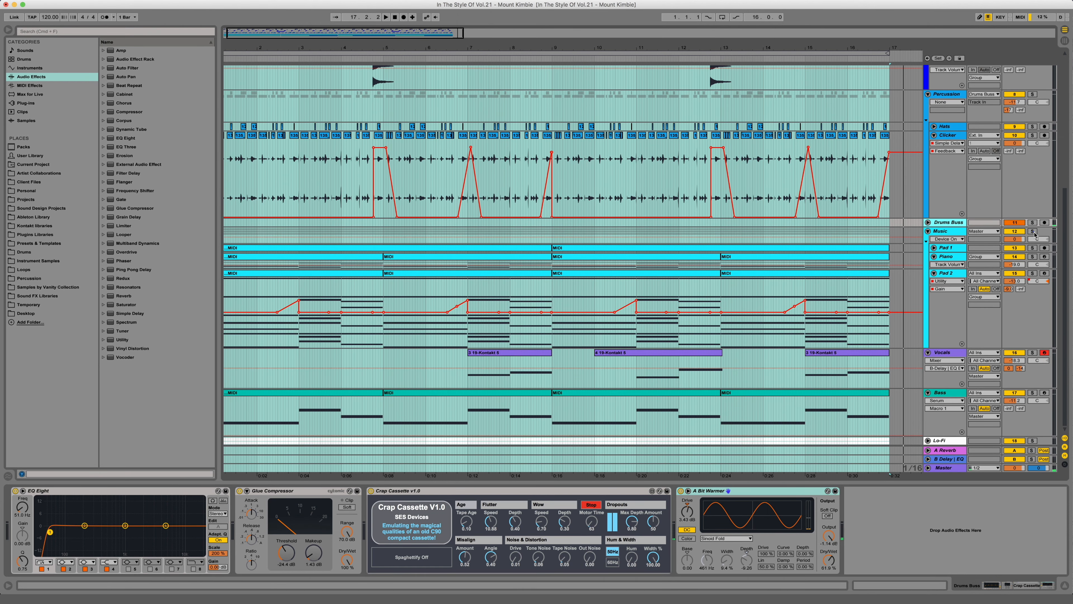
{"action": "left_click", "coordinate": [1033, 232]}
{"action": "key", "text": "space"}
{"action": "key", "text": "super+a"}
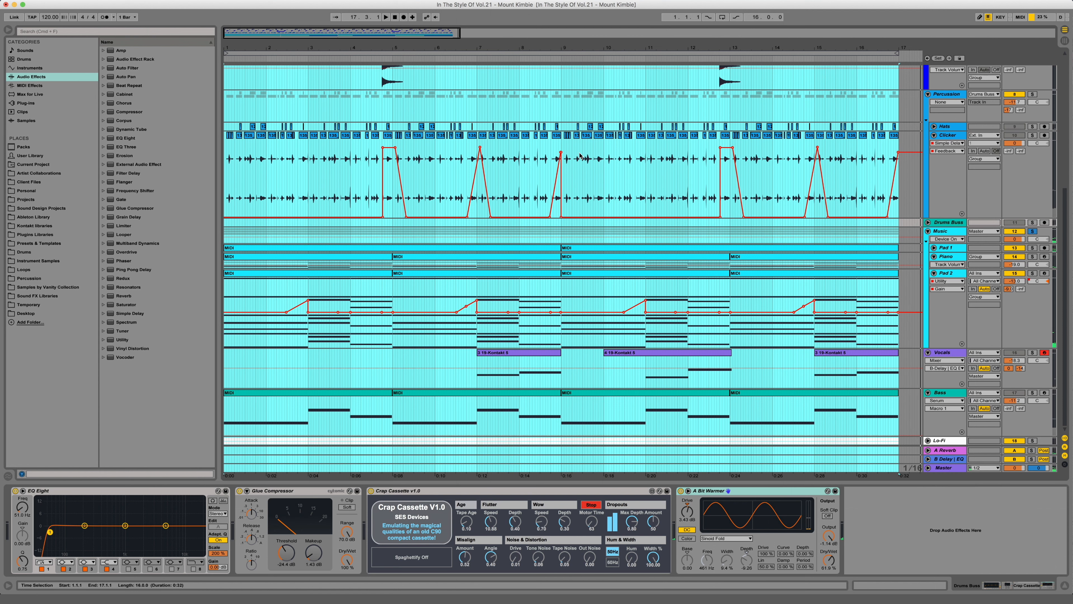
- Open the Kontakt 5 plug-in window on the Piano track to show the Alicias Keys 1.2 instrument
{"action": "left_click", "coordinate": [948, 257]}
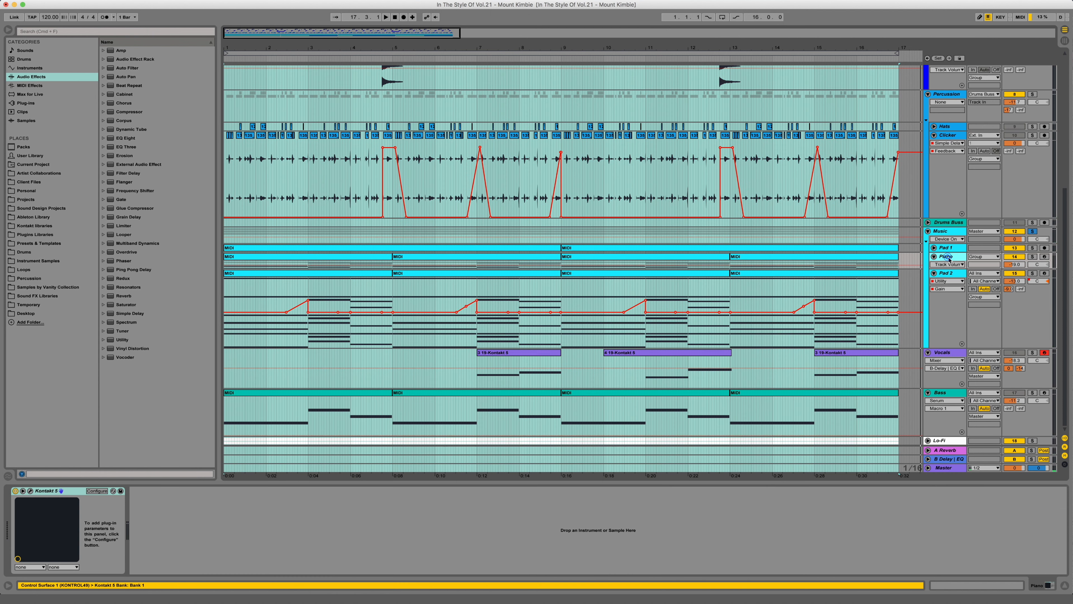
{"action": "left_click", "coordinate": [30, 491]}
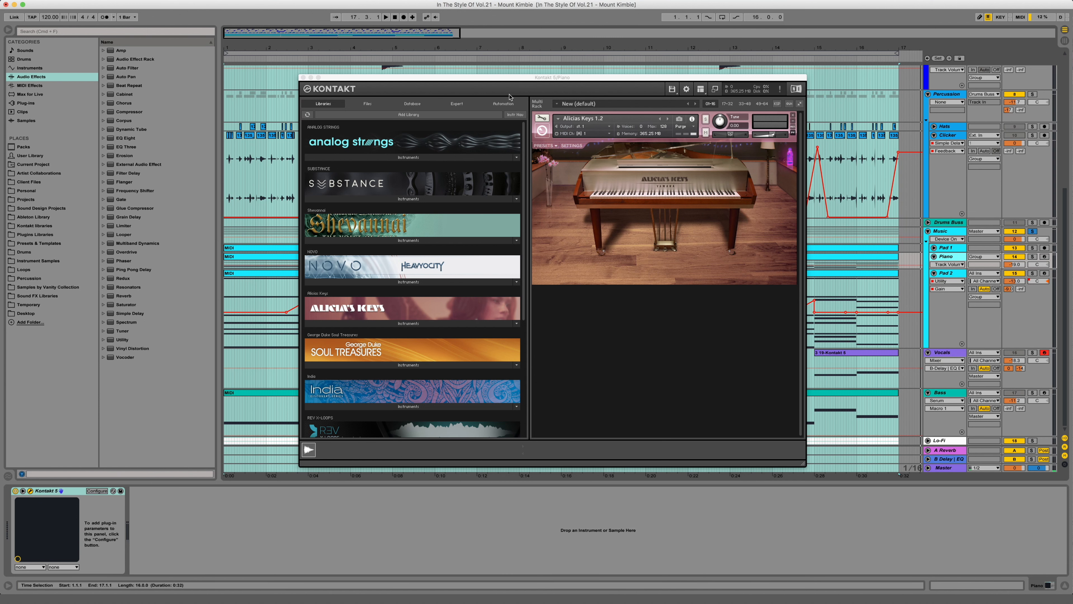
{"action": "left_click_drag", "start_coordinate": [508, 78], "coordinate": [501, 78]}
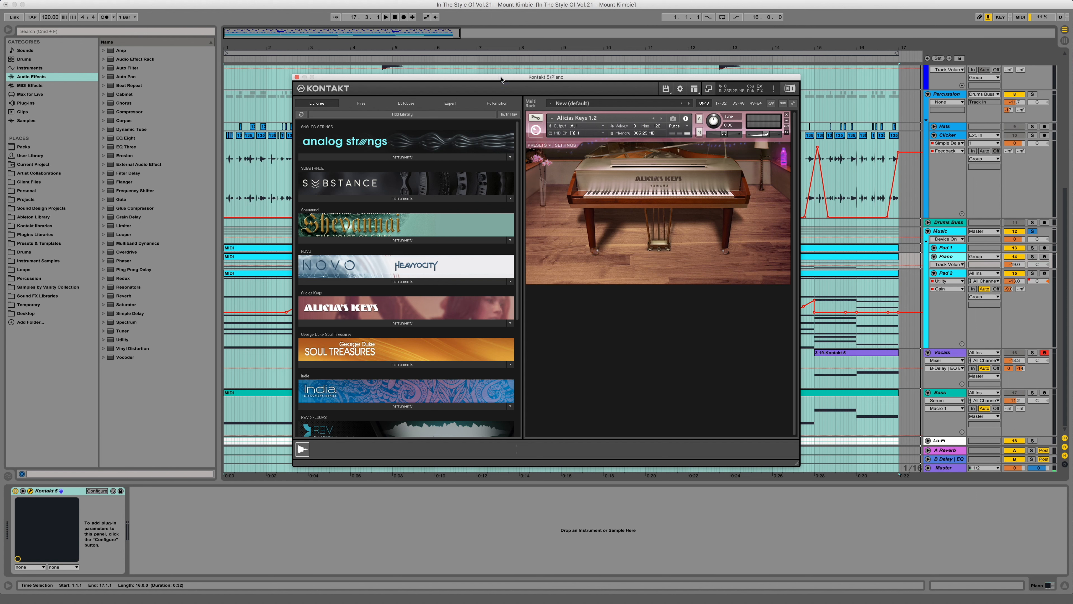
- Solo the Piano track, listen through the loop with the Kontakt window in view, and stop playback
{"action": "left_click", "coordinate": [1032, 257]}
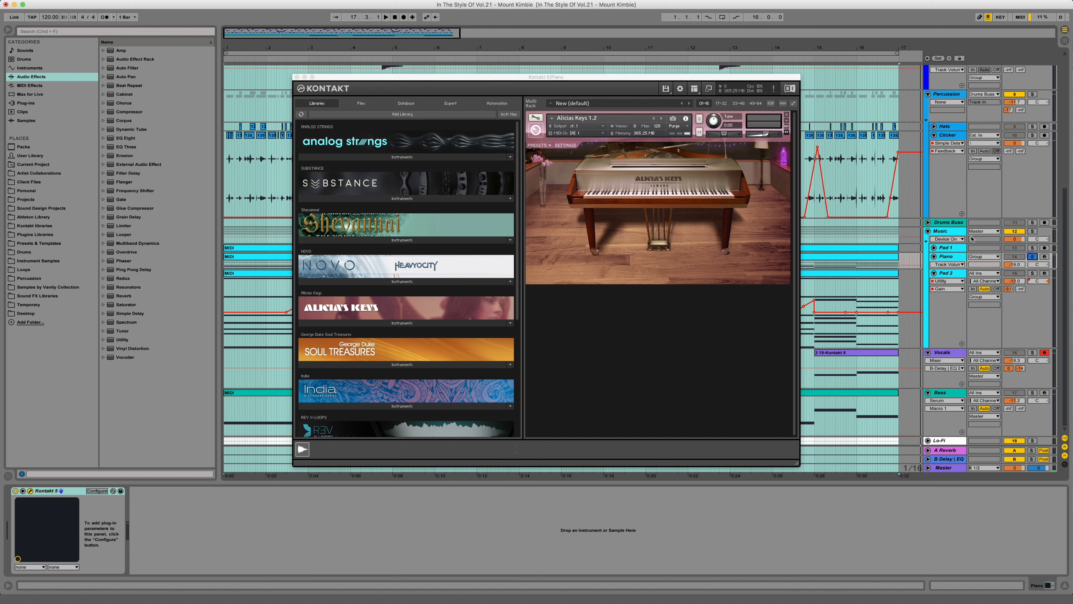
{"action": "key", "text": "space"}
{"action": "left_click_drag", "start_coordinate": [498, 77], "coordinate": [542, 78]}
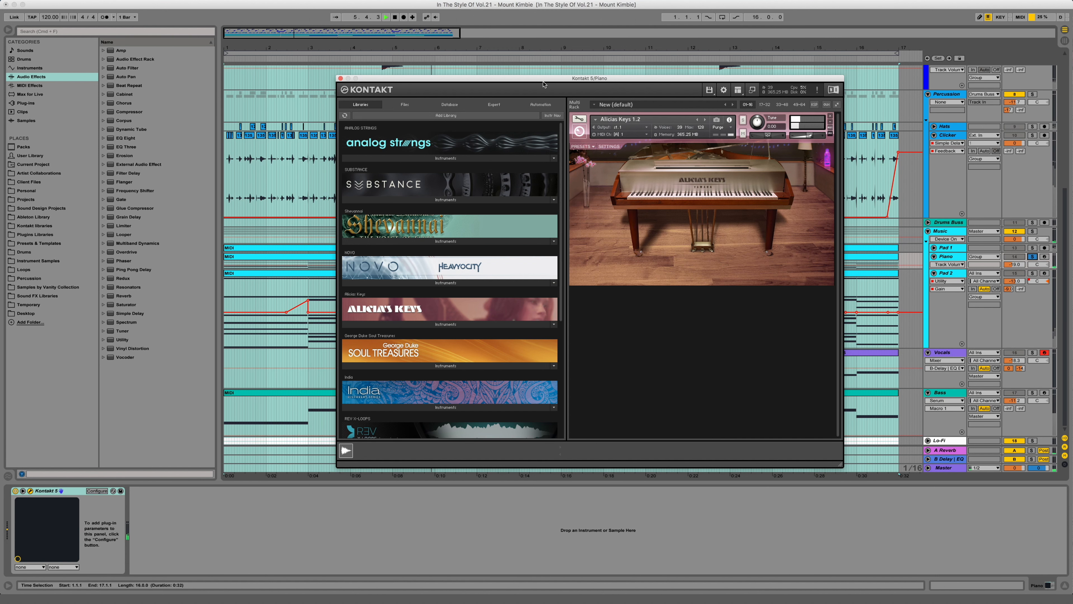
{"action": "left_click_drag", "start_coordinate": [544, 83], "coordinate": [539, 82]}
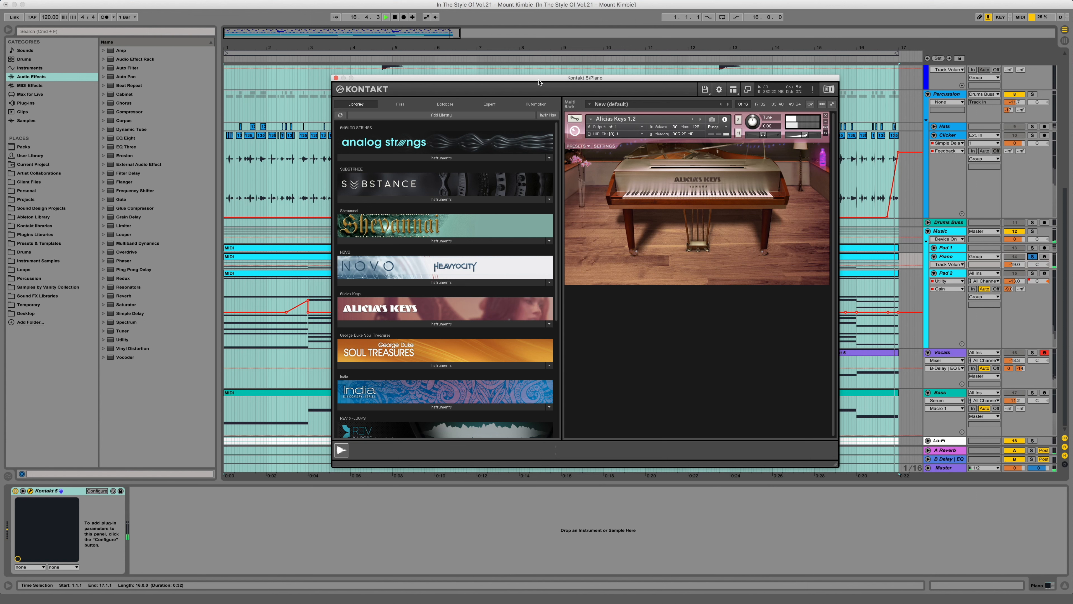
{"action": "key", "text": "space"}
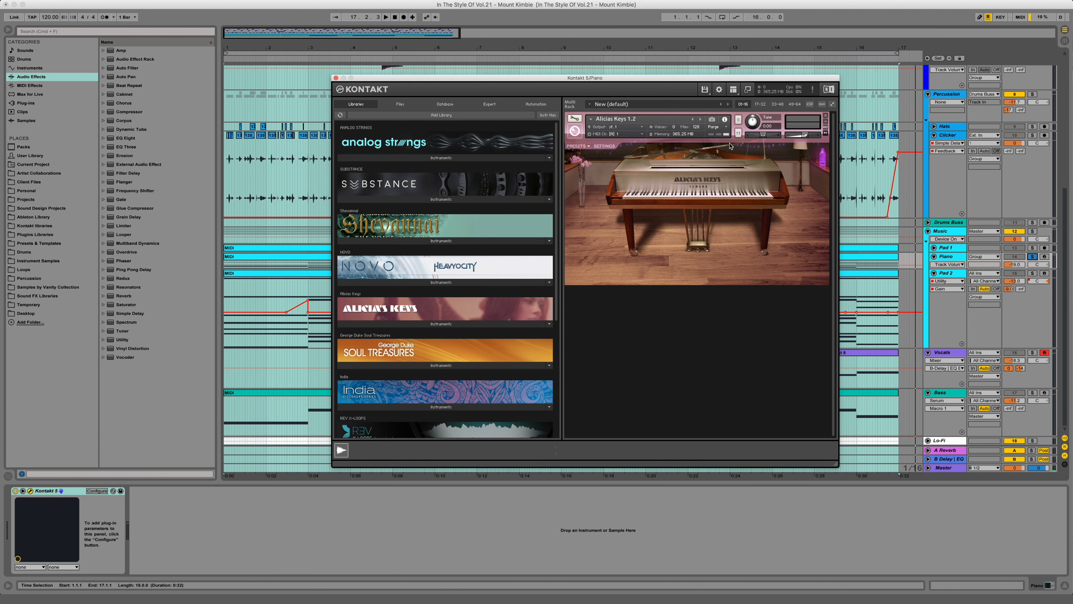
- Review the Music group's effects chain through to Crap Cassette, examining its Wow and Flutter controls
{"action": "left_click", "coordinate": [955, 231]}
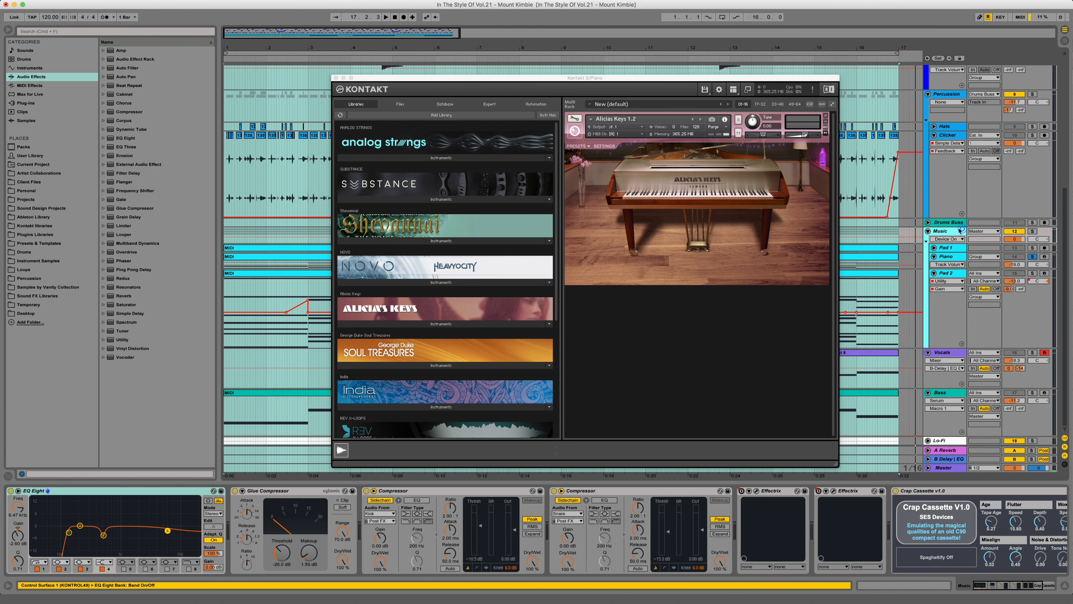
{"action": "left_click", "coordinate": [960, 491]}
{"action": "left_click", "coordinate": [889, 523]}
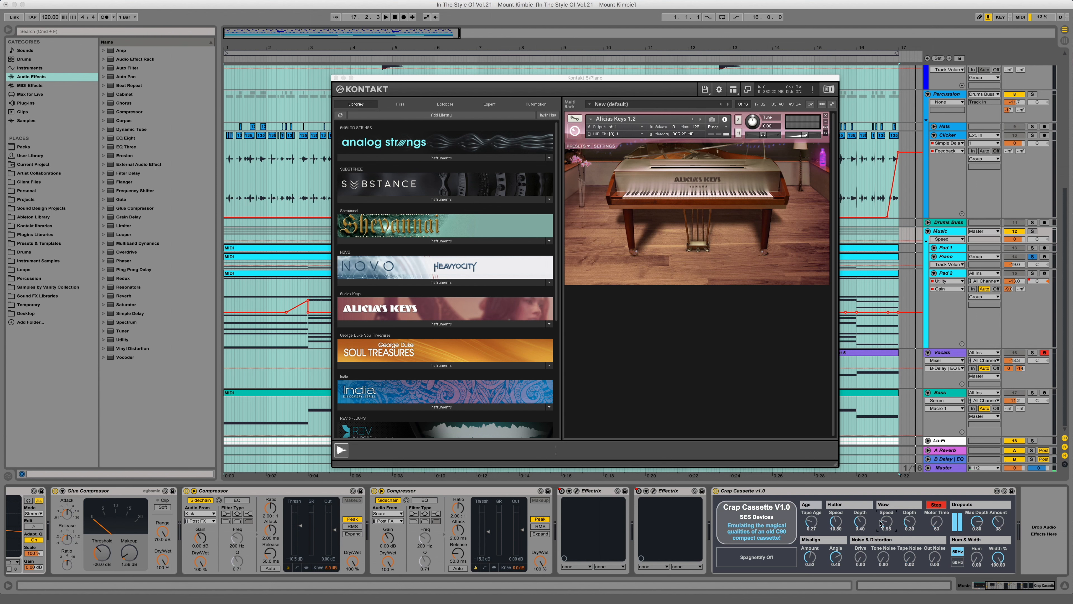
{"action": "left_click", "coordinate": [838, 524]}
- Solo the Pad 2 track and replace the Kontakt window with Pad 2's Omnisphere plug-in window
{"action": "left_click", "coordinate": [1019, 277]}
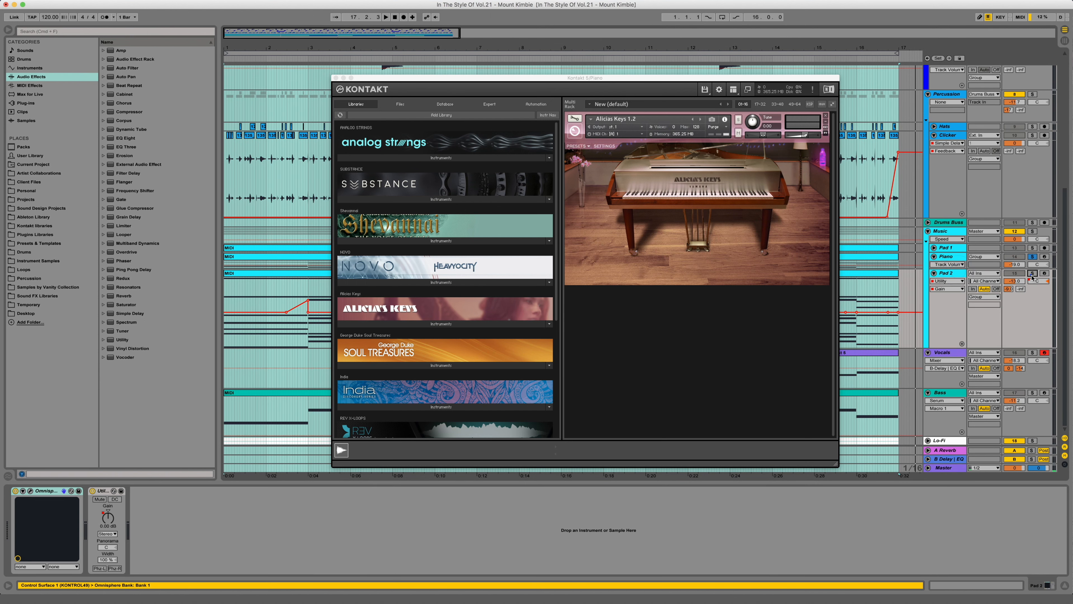
{"action": "left_click", "coordinate": [1032, 273]}
{"action": "left_click", "coordinate": [336, 78]}
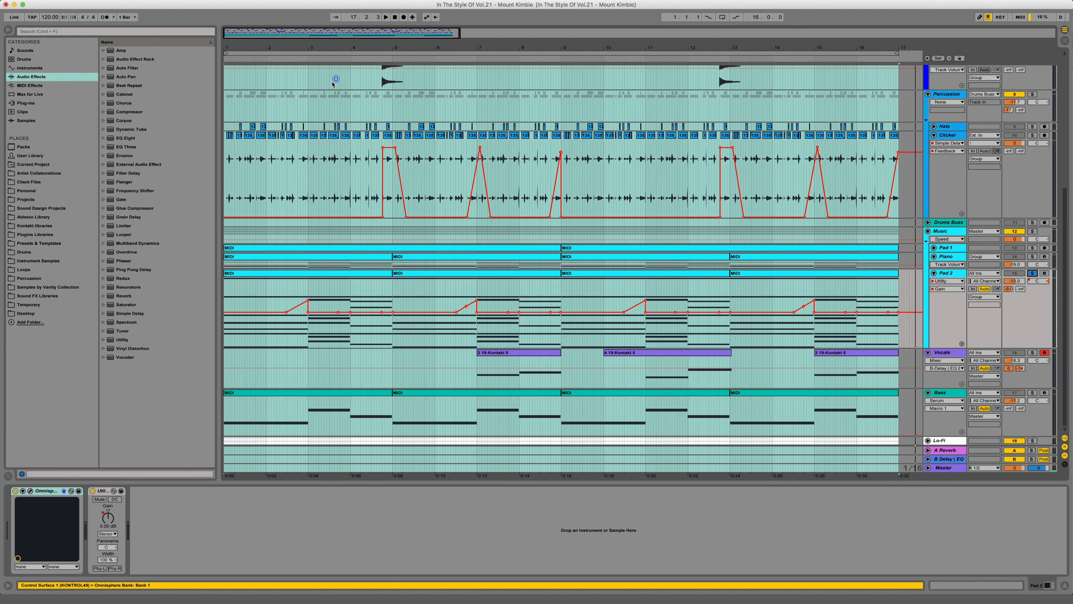
{"action": "left_click", "coordinate": [29, 491]}
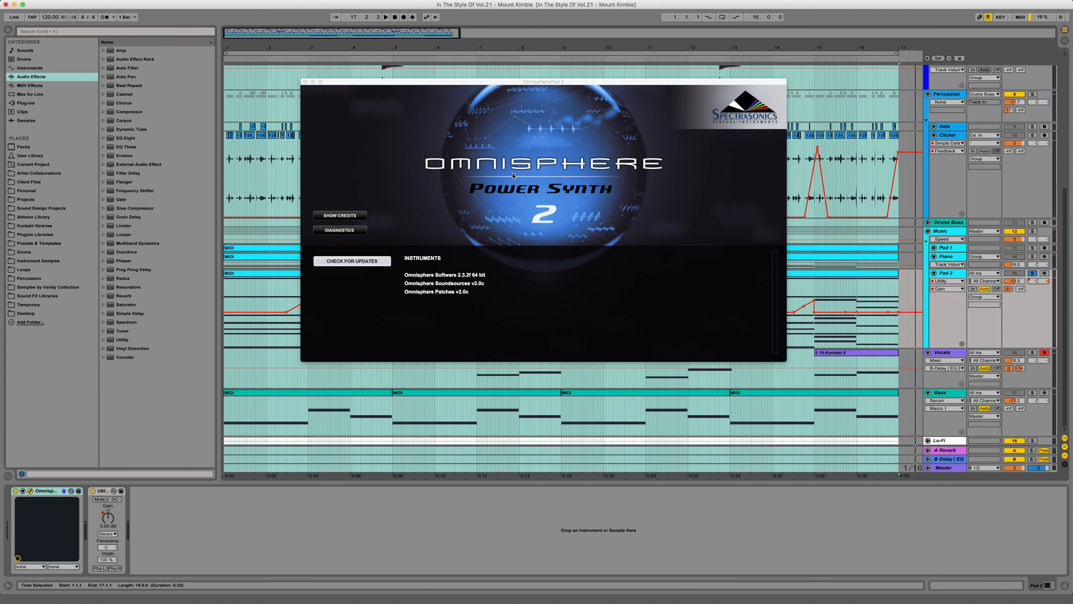
- Listen to Pad 2's Calliope of my Dreams patch in solo, check its Utility device, and close the Omnisphere window
{"action": "left_click_drag", "start_coordinate": [470, 83], "coordinate": [514, 112]}
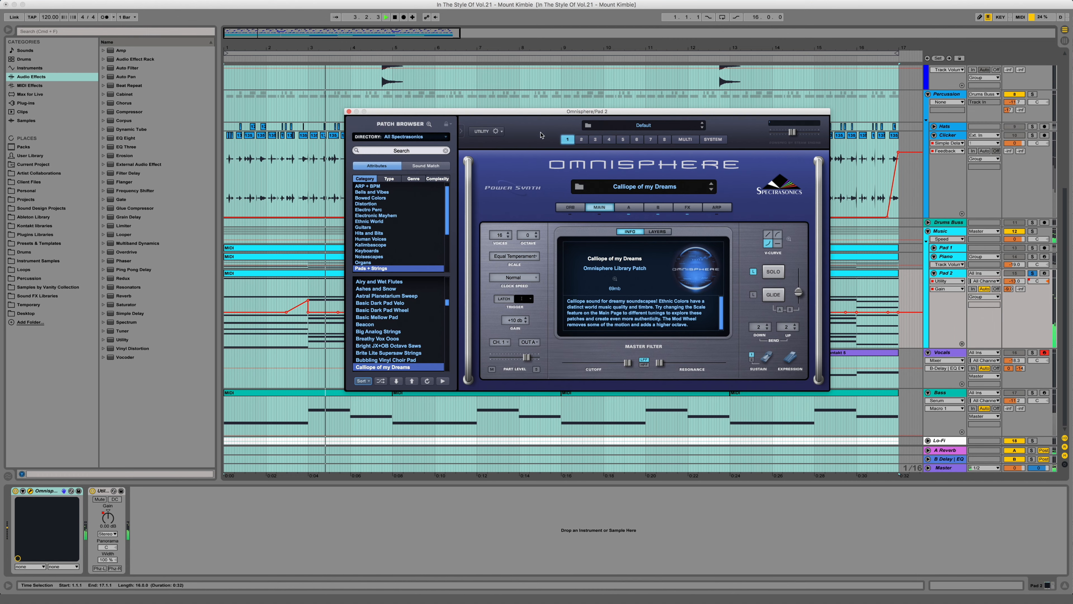
{"action": "left_click_drag", "start_coordinate": [537, 112], "coordinate": [524, 11]}
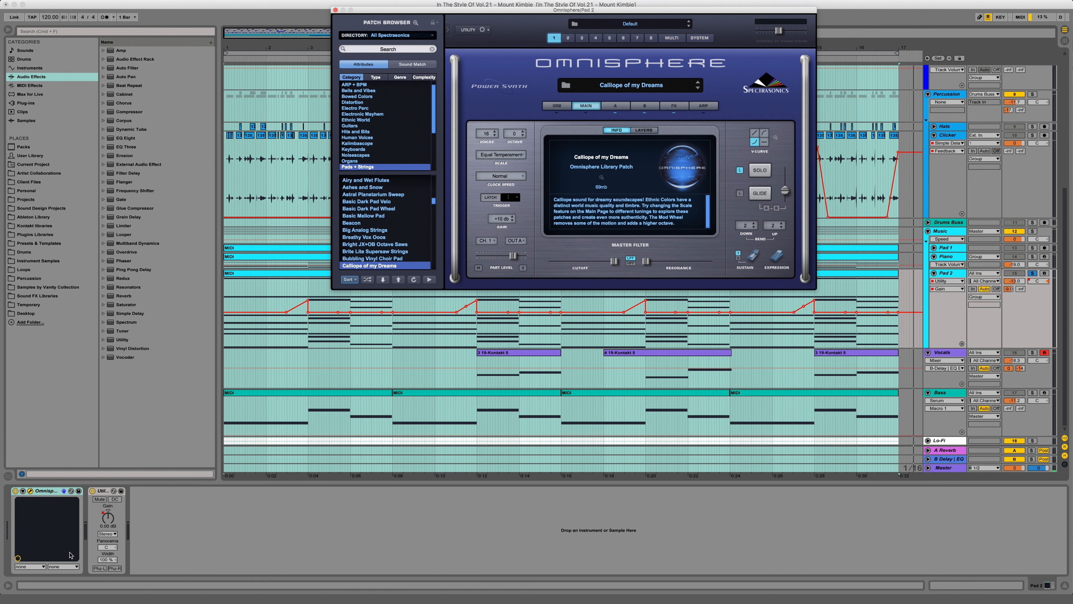
{"action": "left_click", "coordinate": [103, 492]}
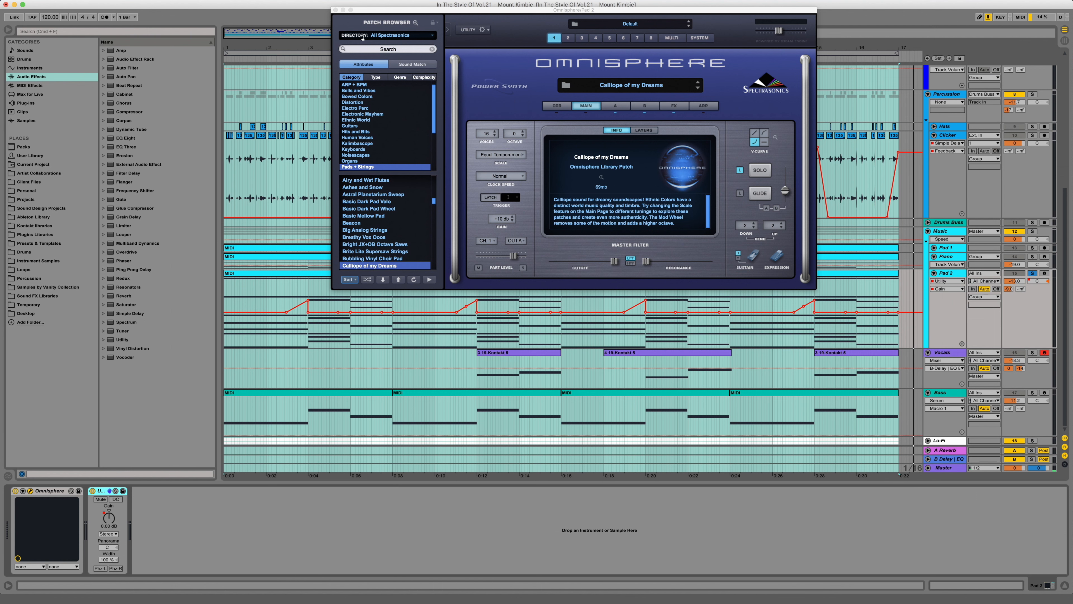
{"action": "left_click", "coordinate": [336, 10]}
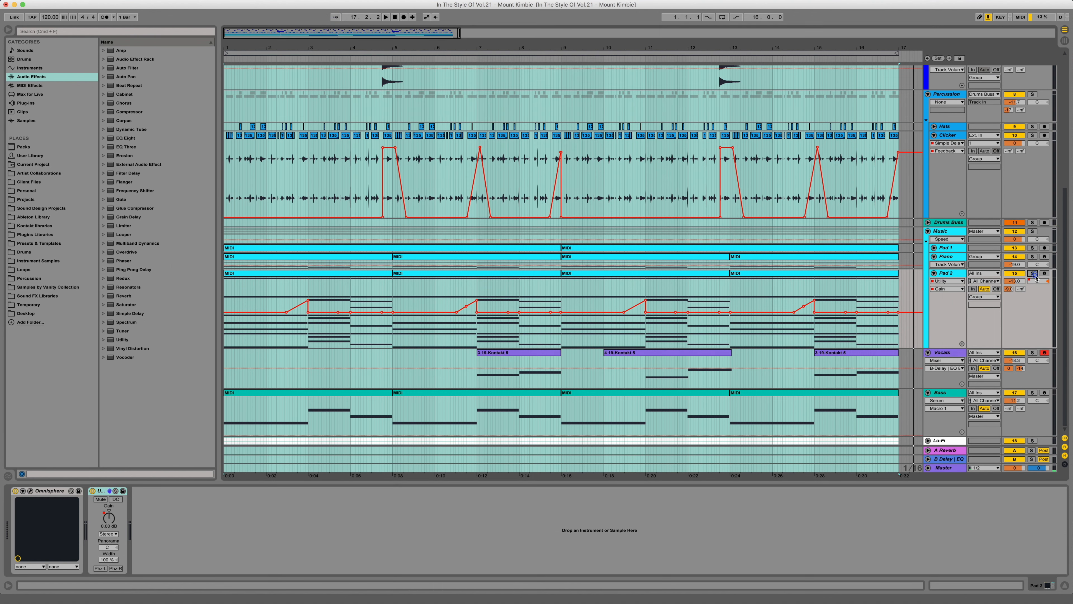
- Return playback to the start of the arrangement and listen to the full mix through bar 16
{"action": "left_click", "coordinate": [396, 18]}
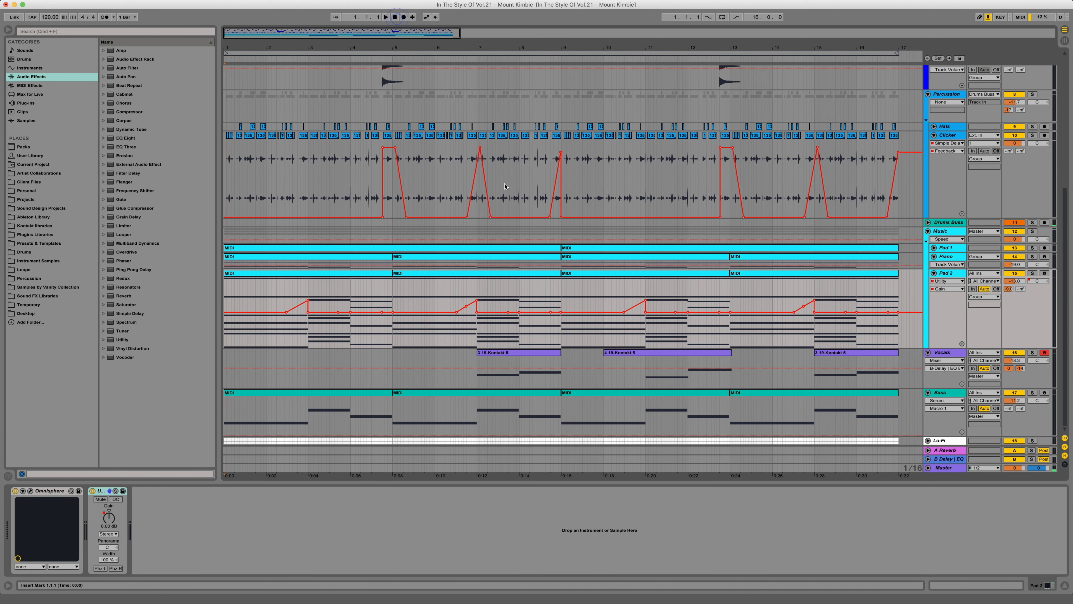
{"action": "key", "text": "space"}
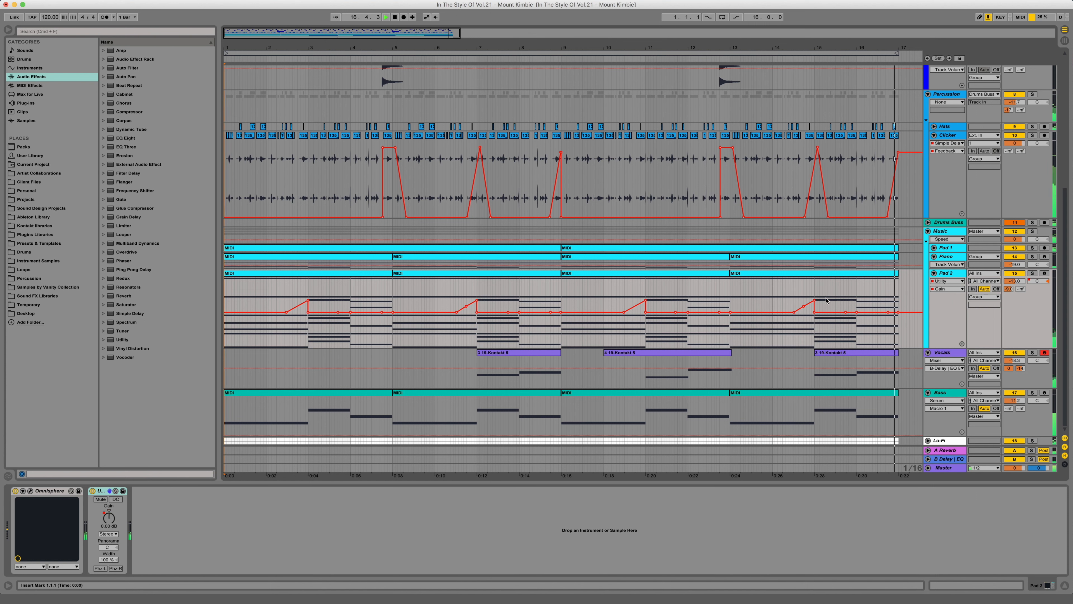
{"action": "key", "text": "space"}
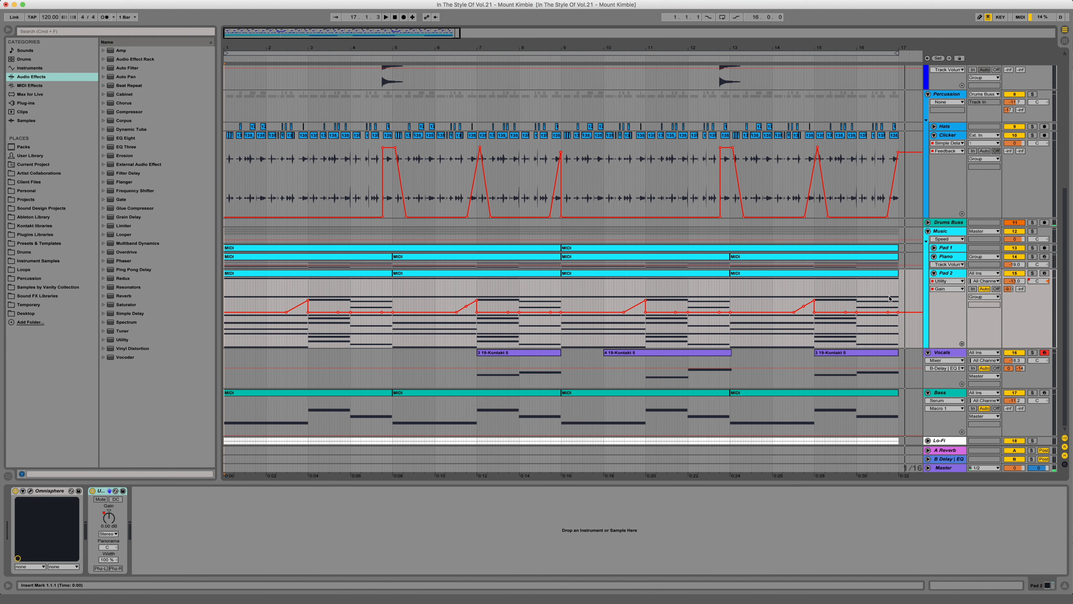
- Show Pad 2's Track Panning automation and select the zigzag segment from 2.4.1 to 3.1.1 for a close look
{"action": "left_click", "coordinate": [946, 280]}
{"action": "left_click", "coordinate": [941, 309]}
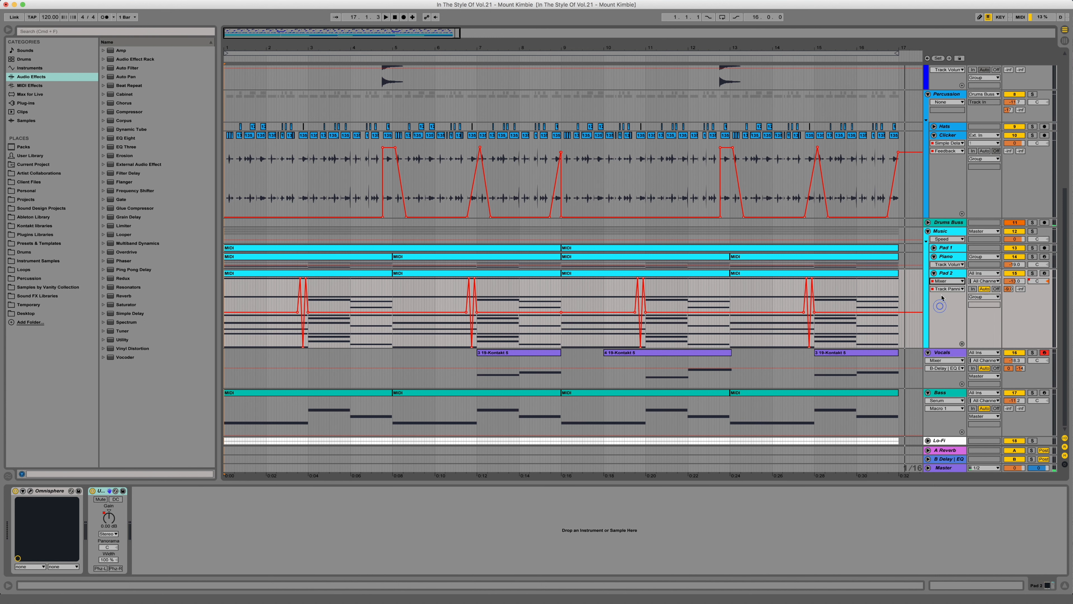
{"action": "left_click_drag", "start_coordinate": [257, 47], "coordinate": [286, 90]}
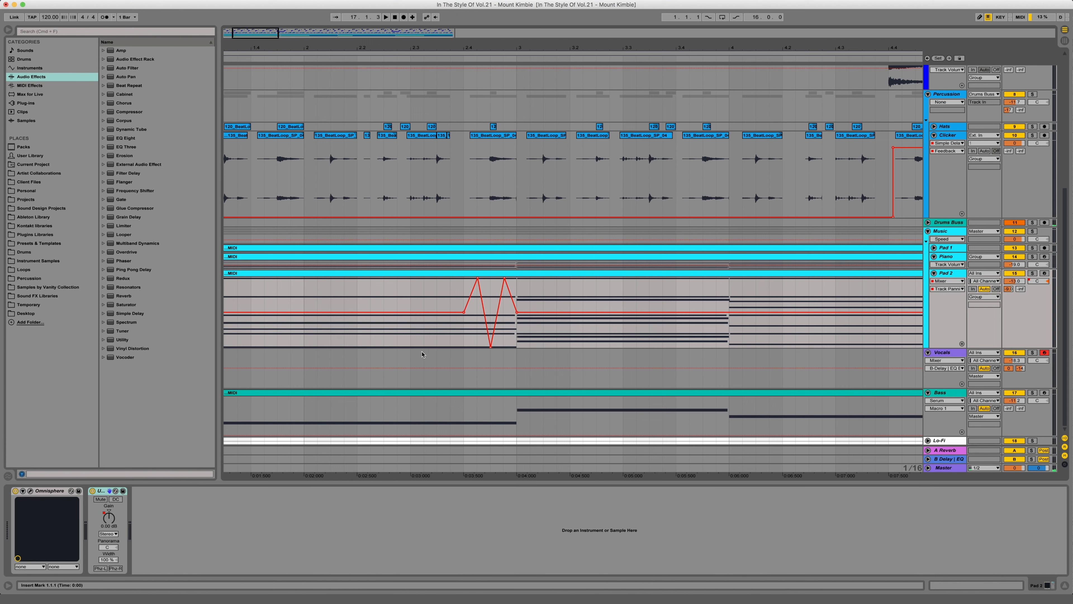
{"action": "mouse_move", "coordinate": [464, 328]}
{"action": "left_mouse_down"}
{"action": "mouse_move", "coordinate": [525, 331]}
{"action": "mouse_move", "coordinate": [463, 334]}
{"action": "left_mouse_up"}
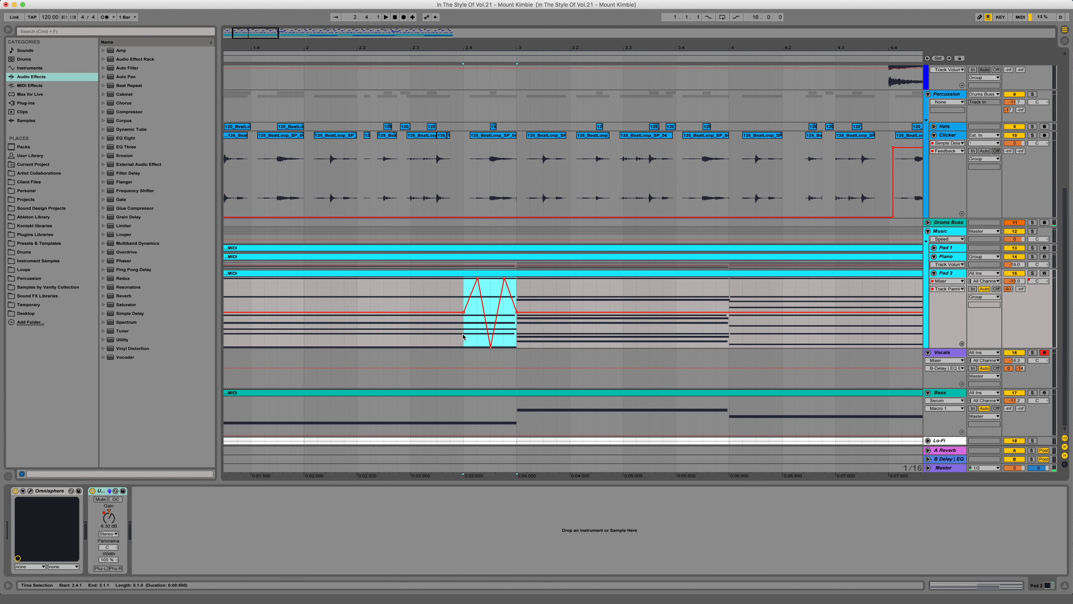
- Solo the Vocals track, listen through the whole arrangement, and stop playback
{"action": "left_click", "coordinate": [1032, 352]}
{"action": "left_click_drag", "start_coordinate": [428, 45], "coordinate": [348, 10]}
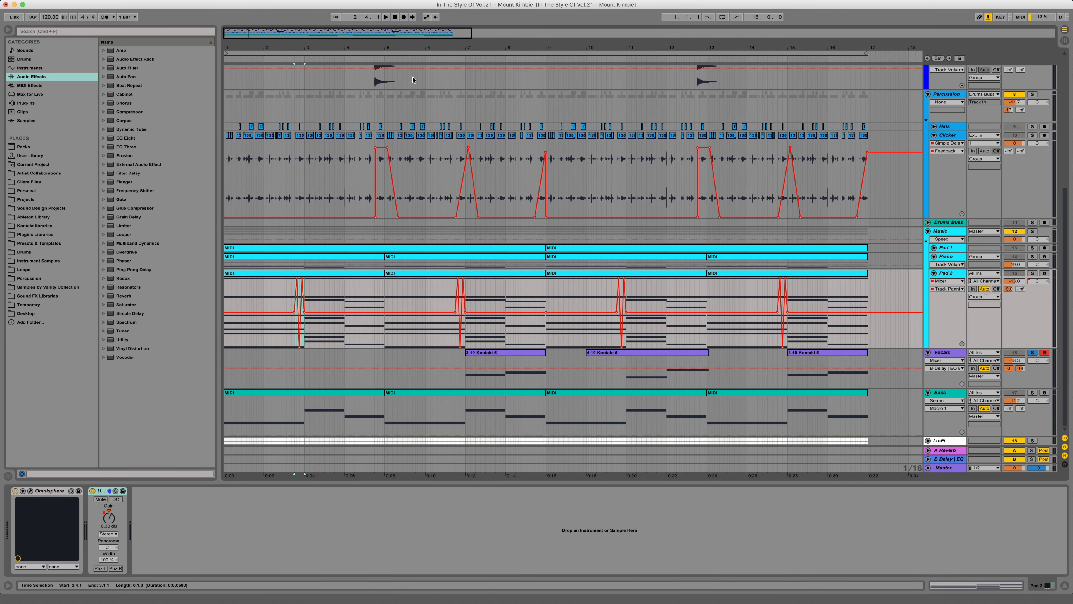
{"action": "left_click", "coordinate": [451, 60]}
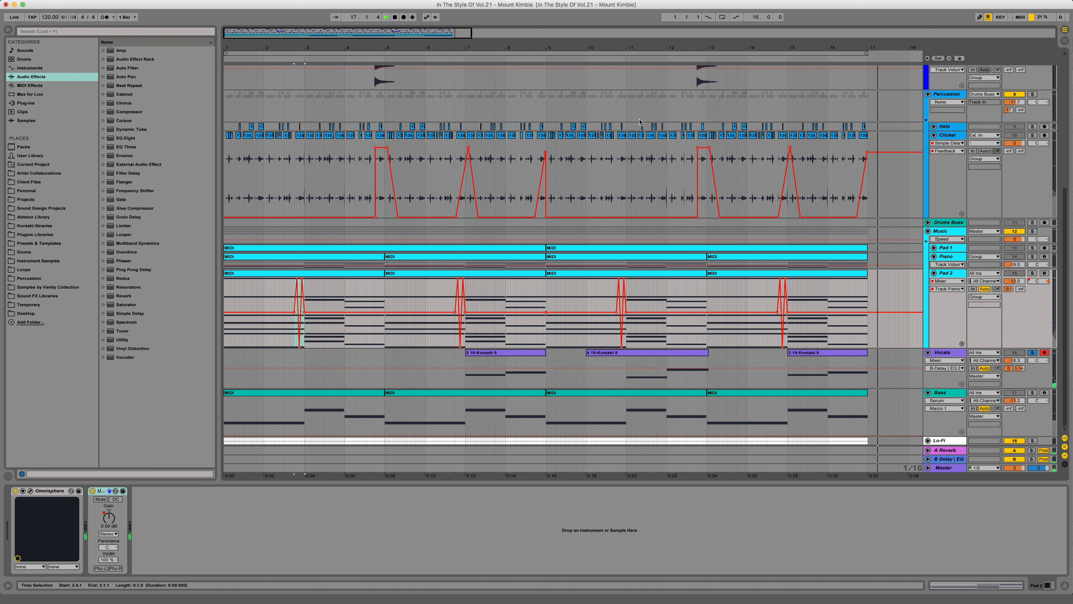
{"action": "key", "text": "space"}
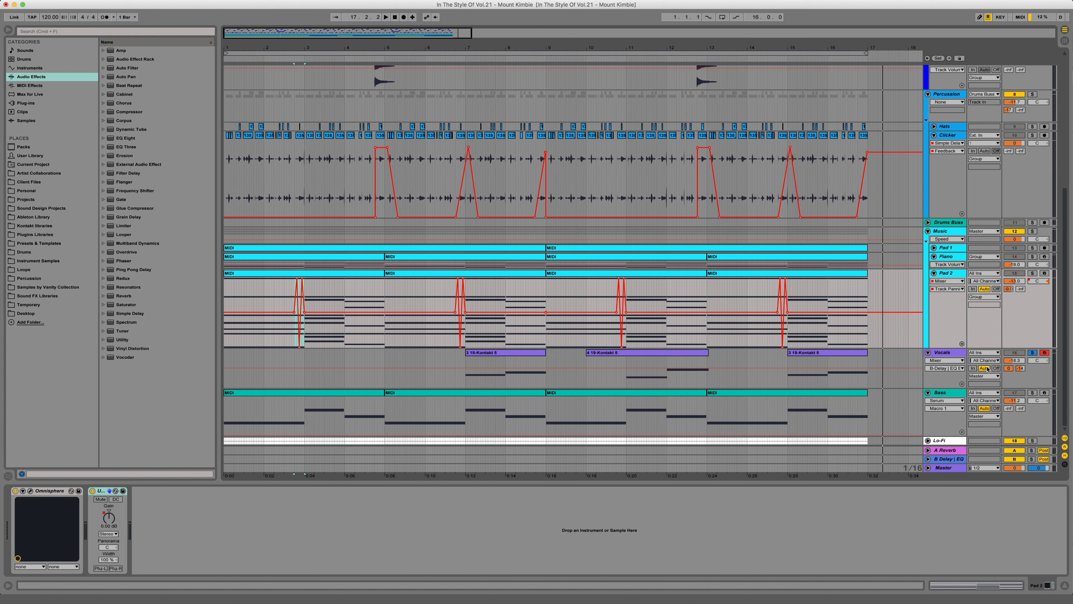
- Show the Vocals track's Kontakt instrument with the EXHALE patch and move its window clear for viewing
{"action": "left_click", "coordinate": [956, 355]}
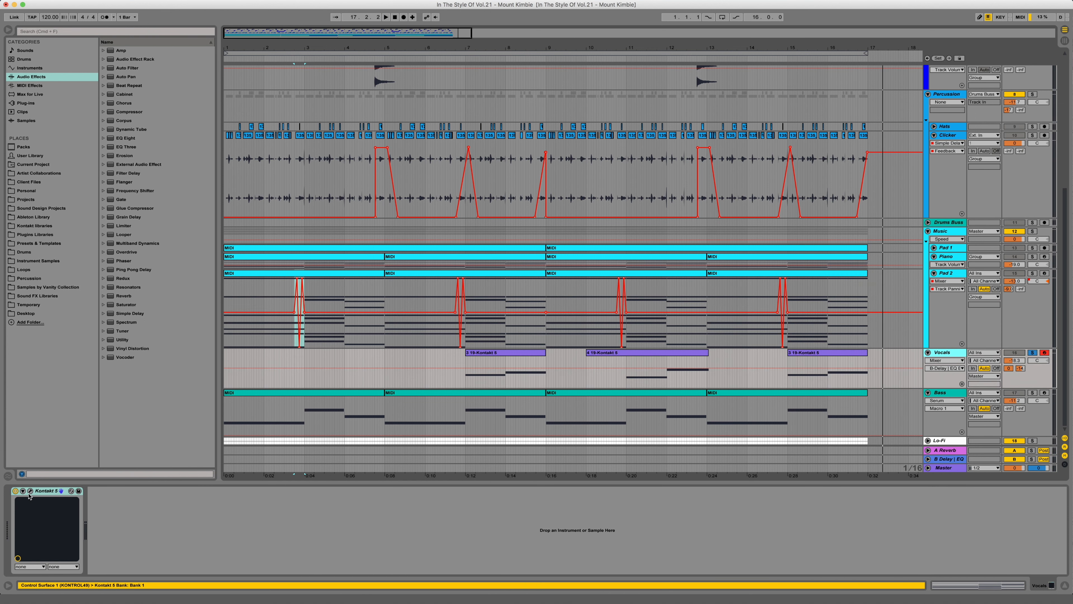
{"action": "left_click", "coordinate": [30, 490]}
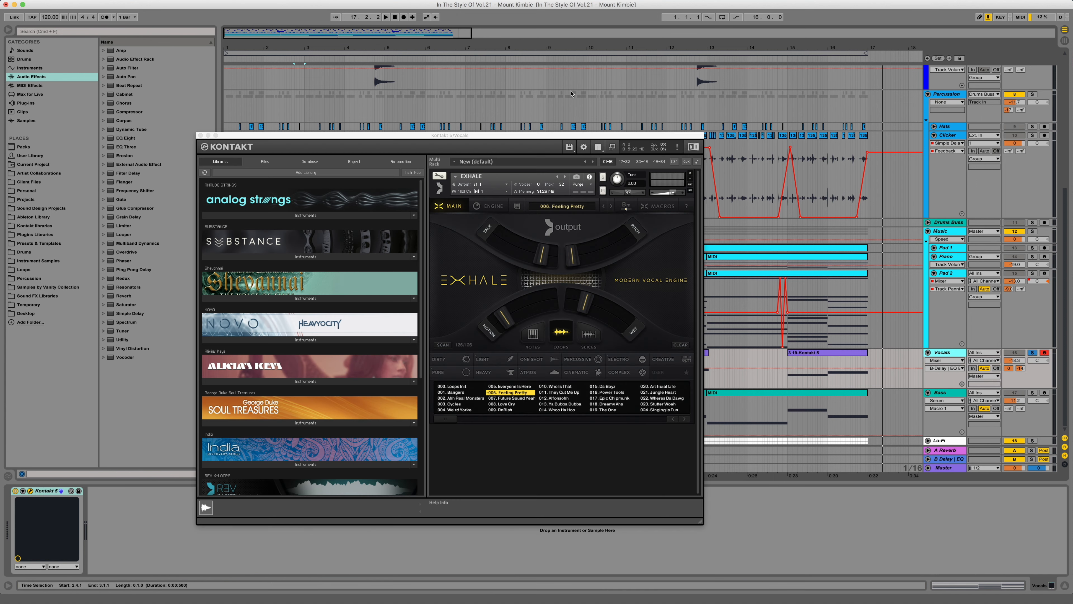
{"action": "left_click_drag", "start_coordinate": [499, 138], "coordinate": [645, 64]}
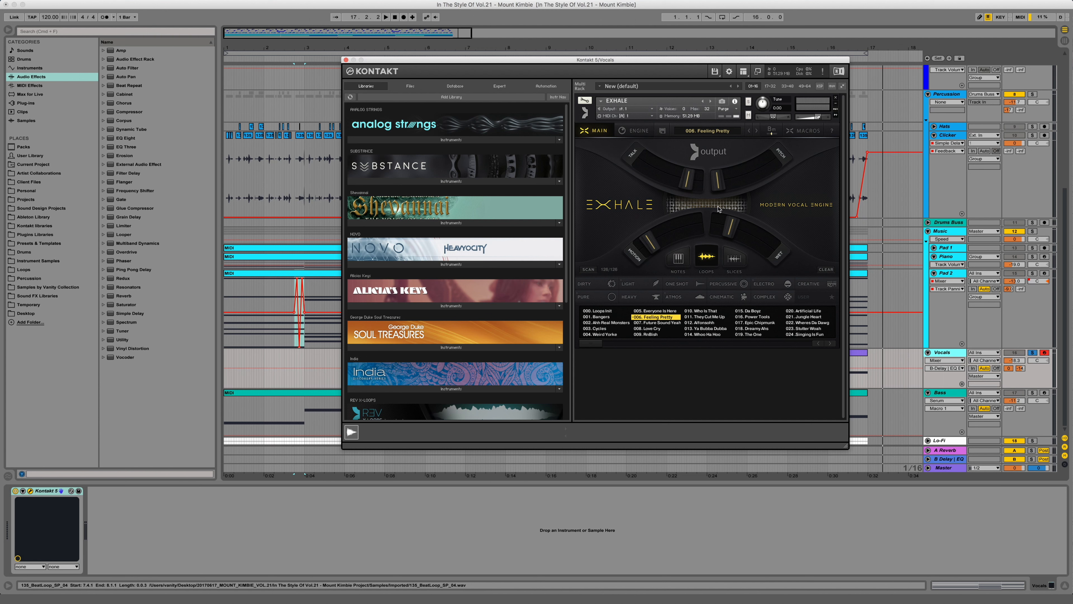
- Look through EXHALE's Notes, Loops and Slices modes, return to Loops with 006. Feeling Pretty, and close the Kontakt window
{"action": "left_click", "coordinate": [678, 258]}
{"action": "left_click", "coordinate": [706, 259]}
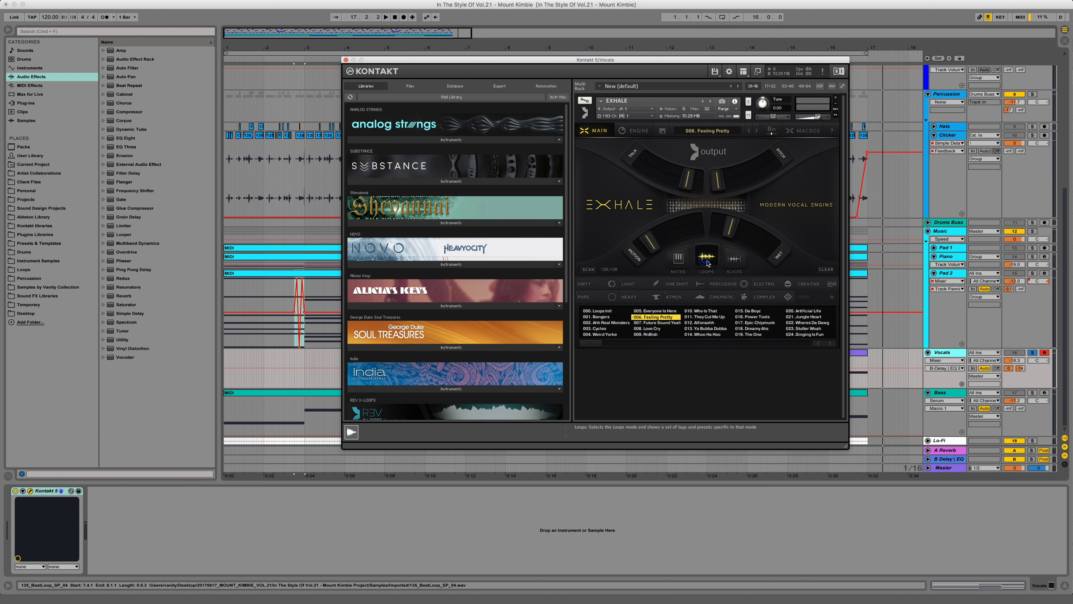
{"action": "left_click", "coordinate": [735, 258]}
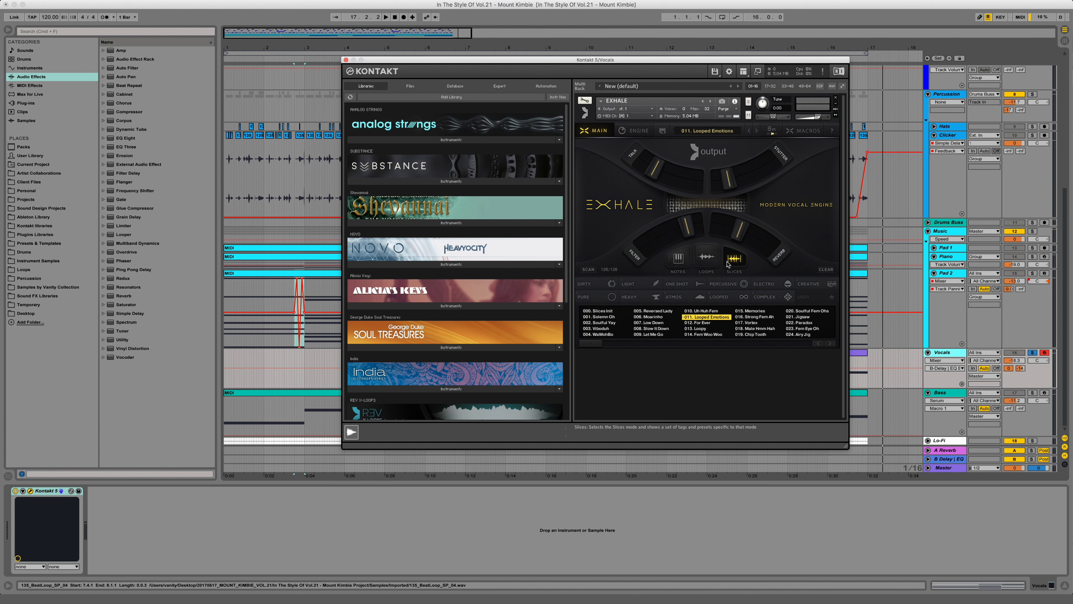
{"action": "left_click", "coordinate": [713, 263]}
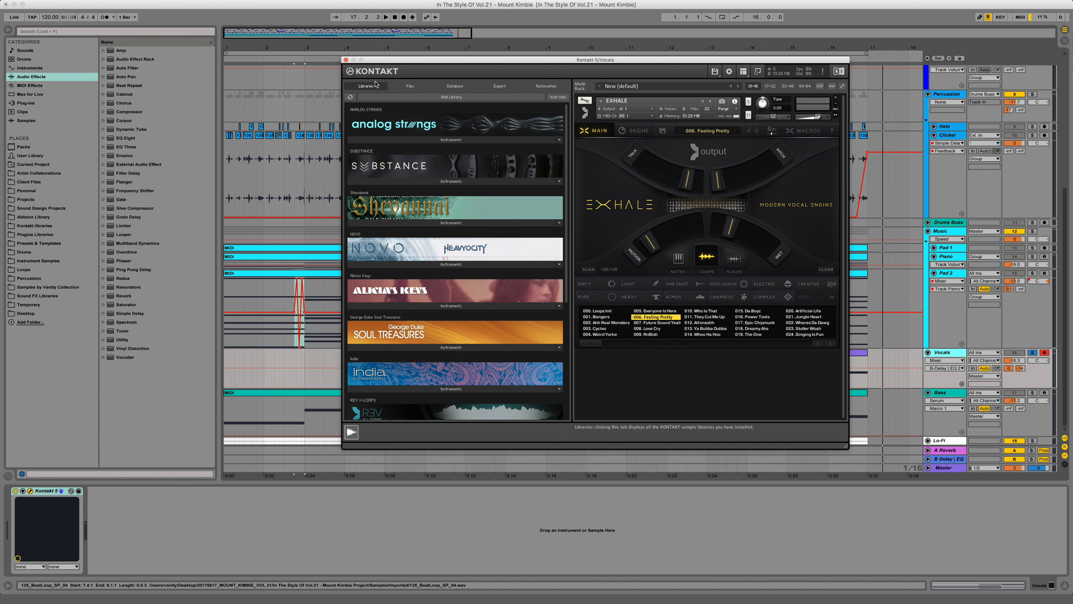
{"action": "left_click", "coordinate": [346, 59]}
- Listen to the soloed Bass from the start to bar 9 while viewing its Serum patch, then close Serum and unsolo the track
{"action": "key", "text": "space"}
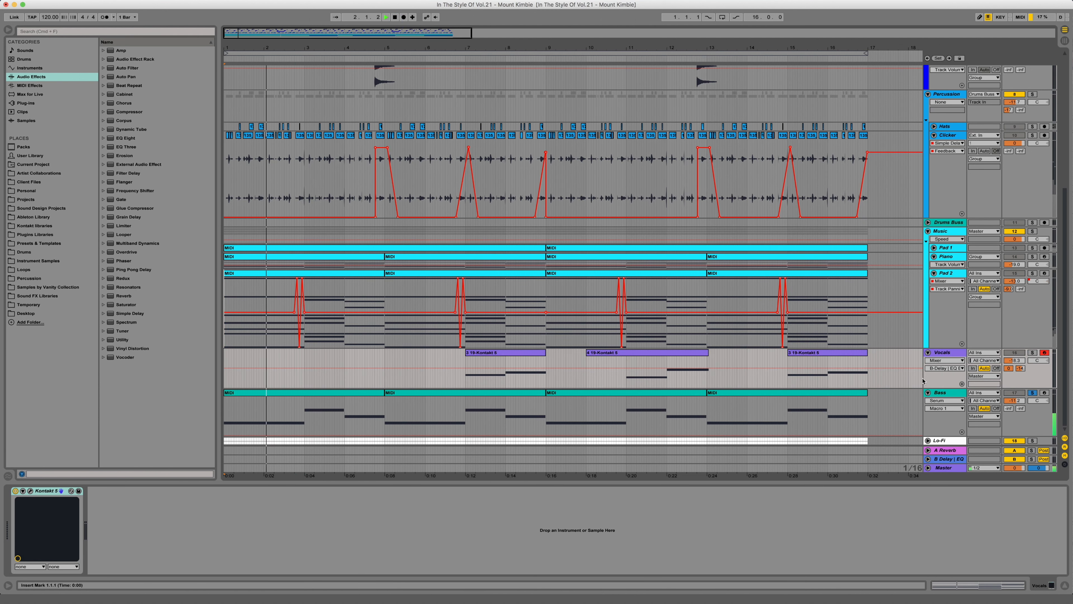
{"action": "left_click", "coordinate": [946, 392]}
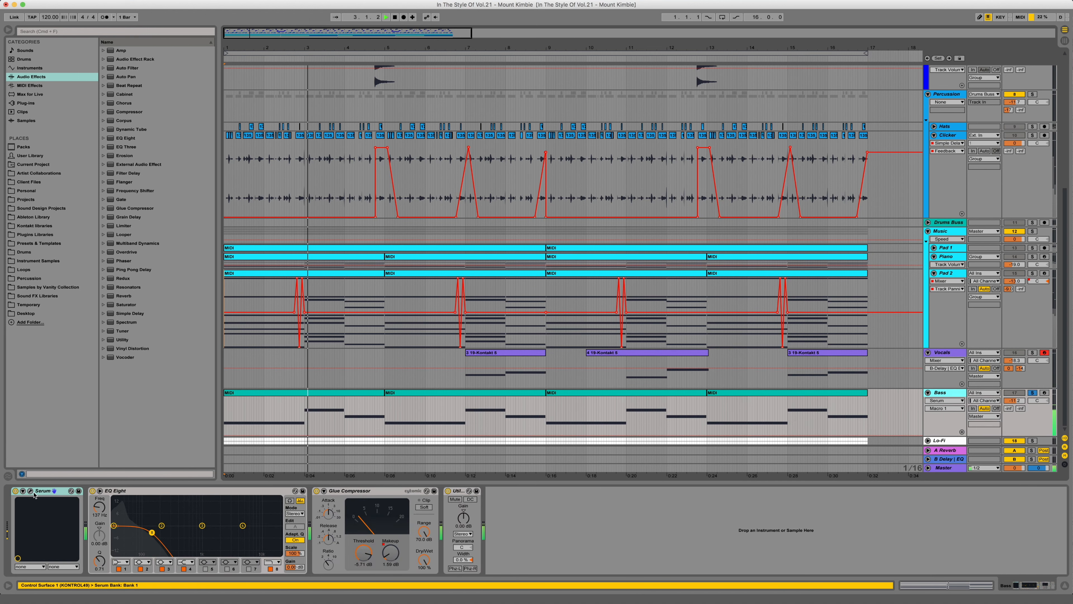
{"action": "left_click", "coordinate": [30, 491]}
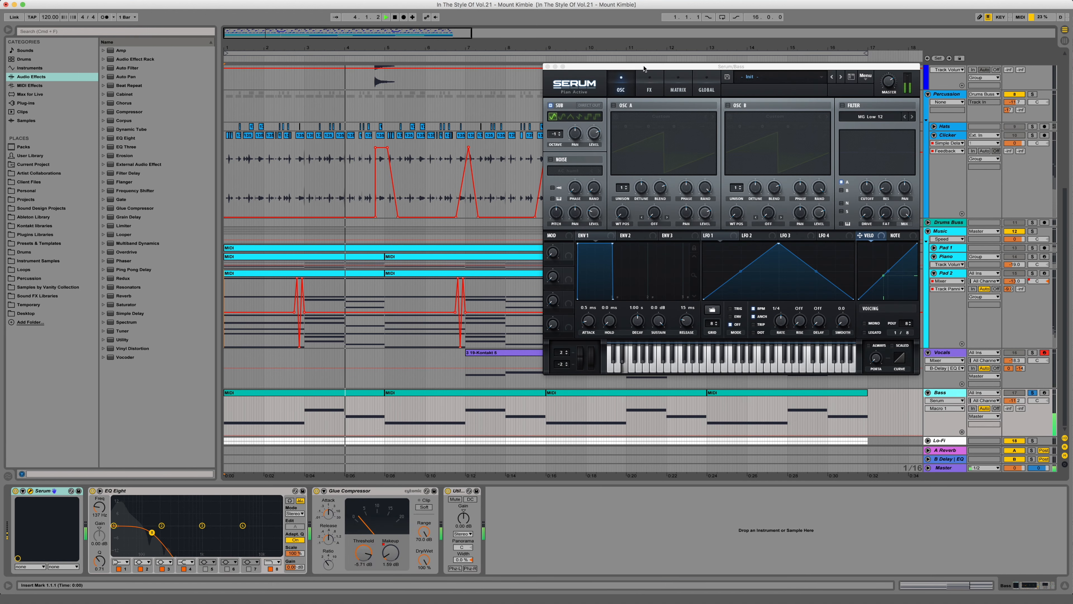
{"action": "left_click_drag", "start_coordinate": [643, 69], "coordinate": [492, 73]}
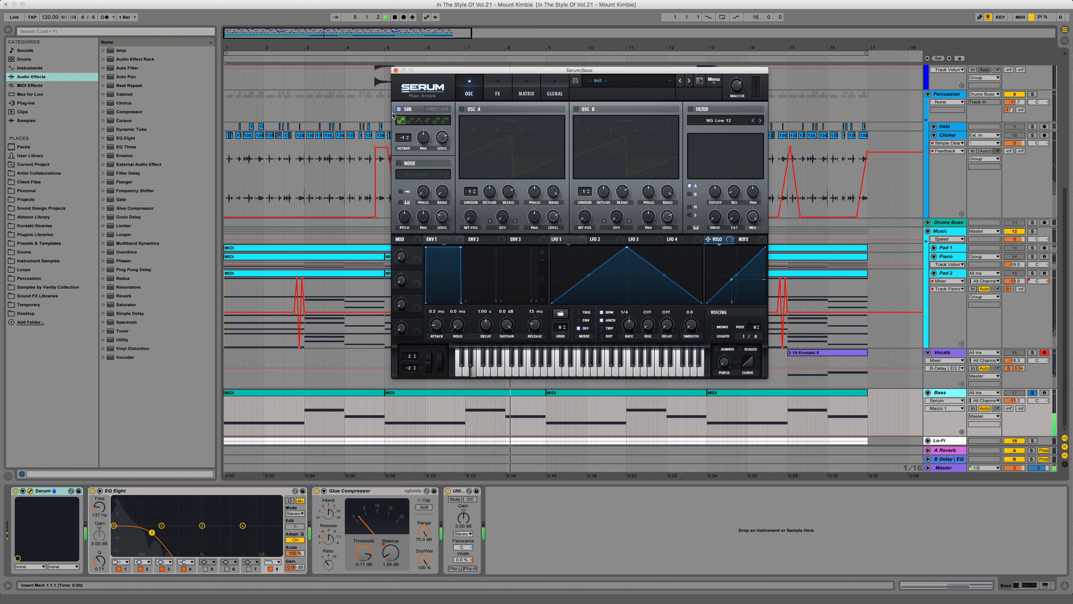
{"action": "key", "text": "space"}
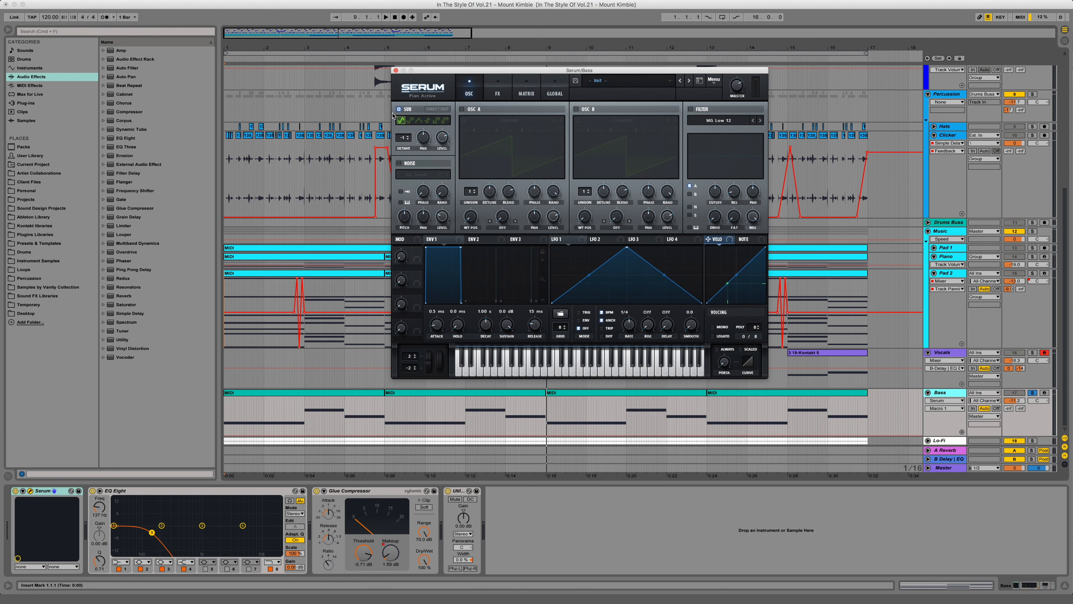
{"action": "left_click", "coordinate": [396, 71]}
{"action": "left_click", "coordinate": [1032, 393]}
- Show the Master track's effects and examine the low-cut and high-frequency boost bands of its EQ Eight
{"action": "left_click", "coordinate": [941, 466]}
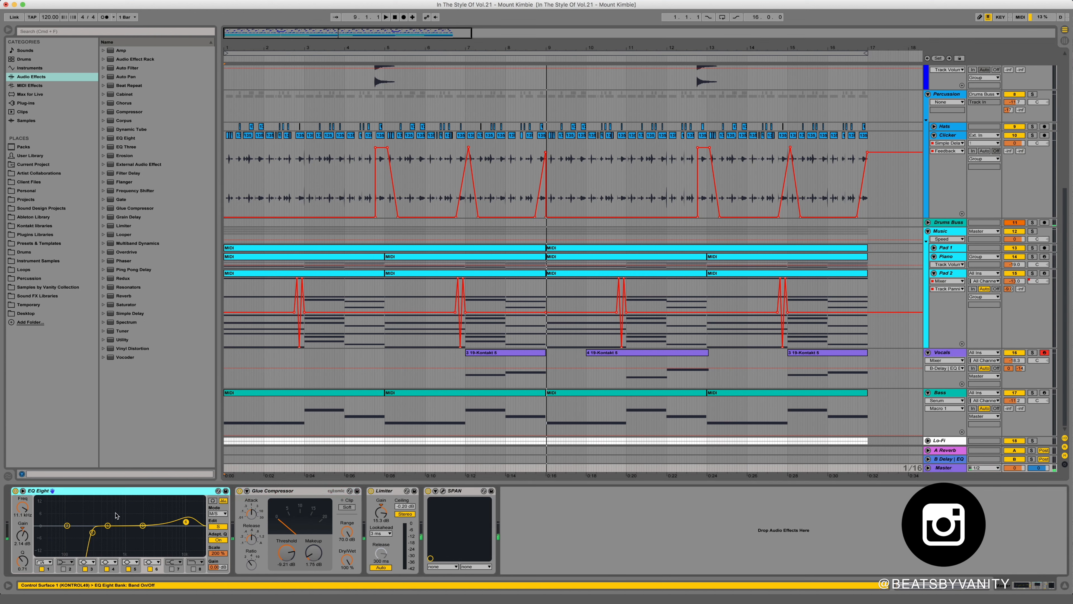
{"action": "left_click", "coordinate": [93, 532]}
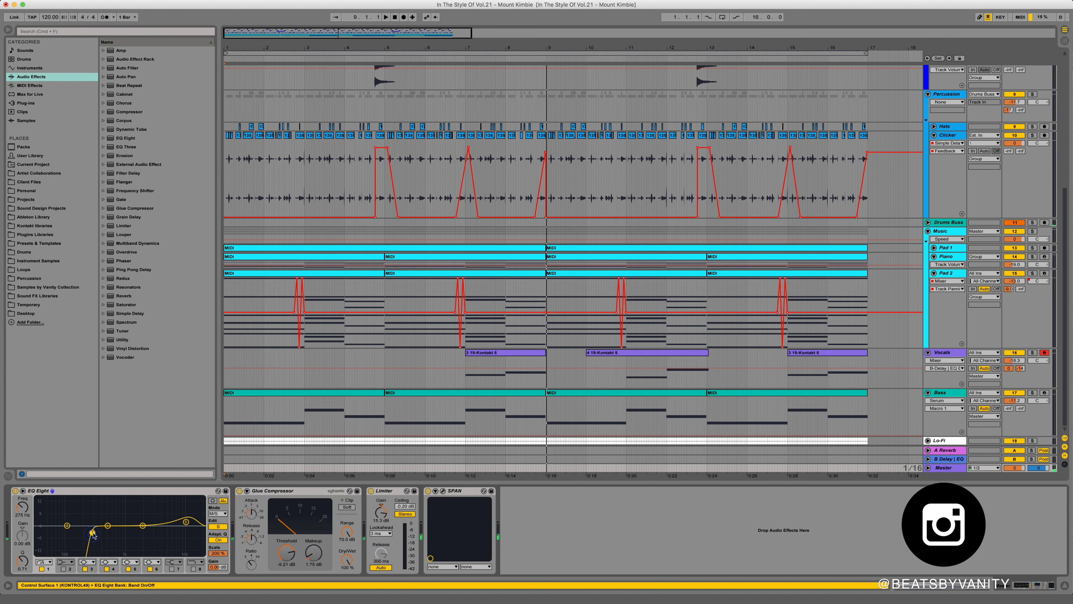
{"action": "left_click", "coordinate": [186, 522]}
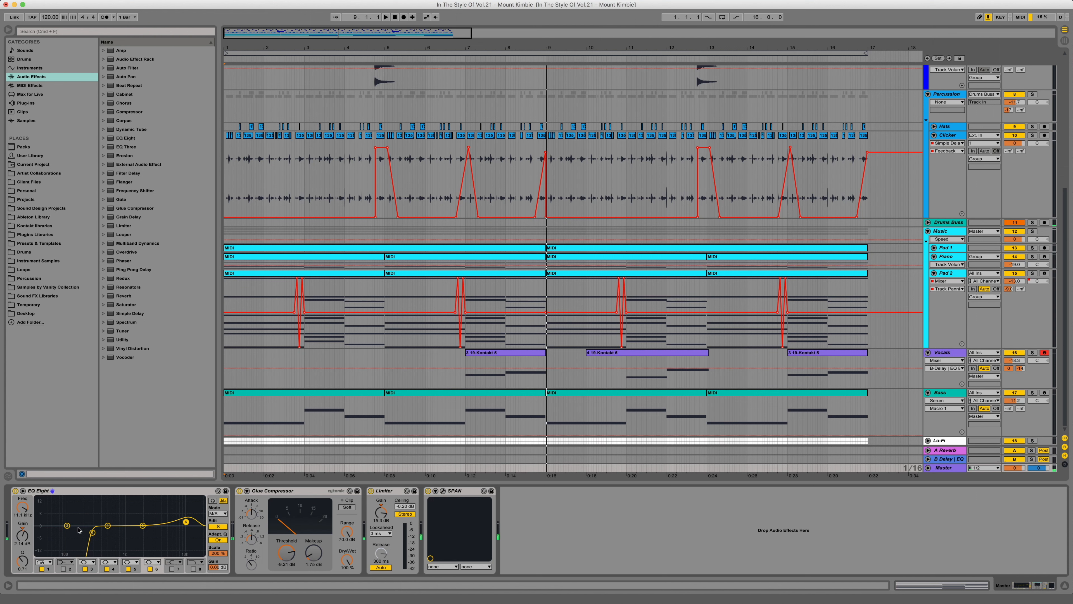
- Review the Master track's Glue Compressor and Limiter, then open the SPAN analyzer briefly and close it
{"action": "left_click", "coordinate": [267, 491]}
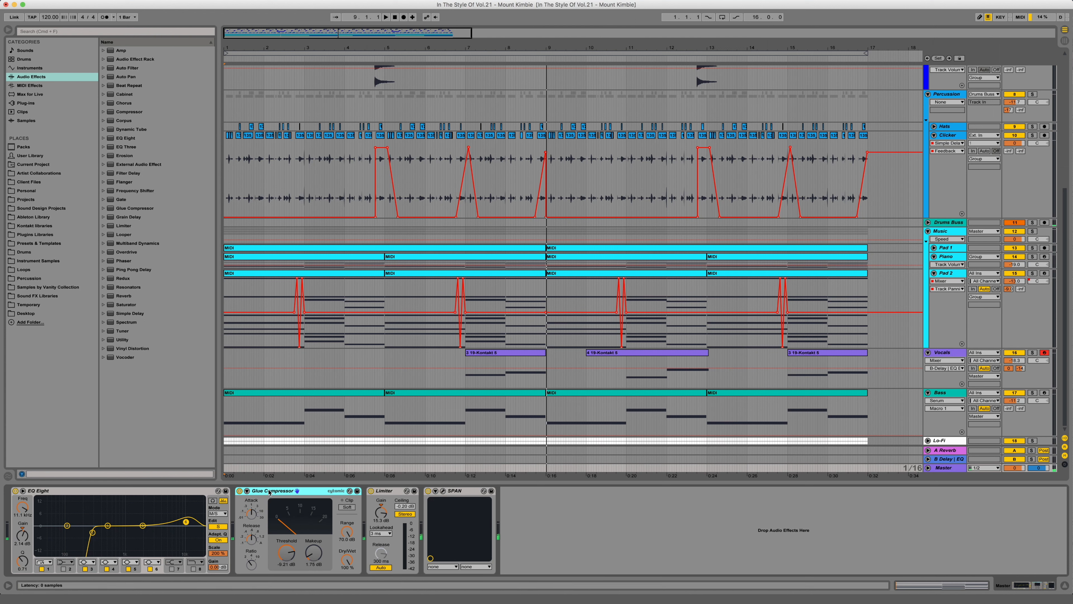
{"action": "left_click", "coordinate": [389, 492]}
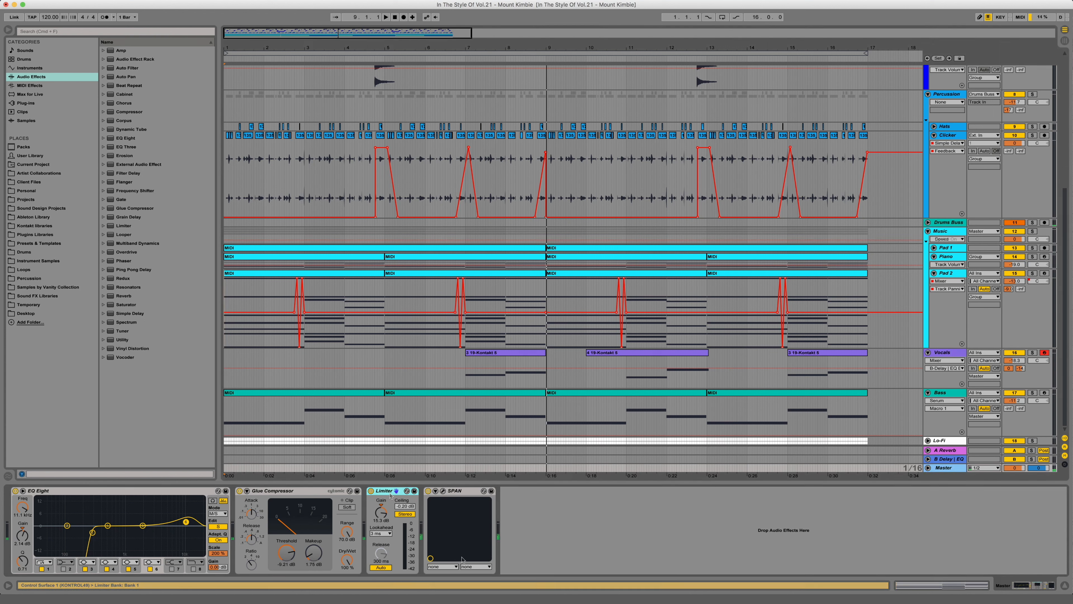
{"action": "left_click", "coordinate": [442, 491]}
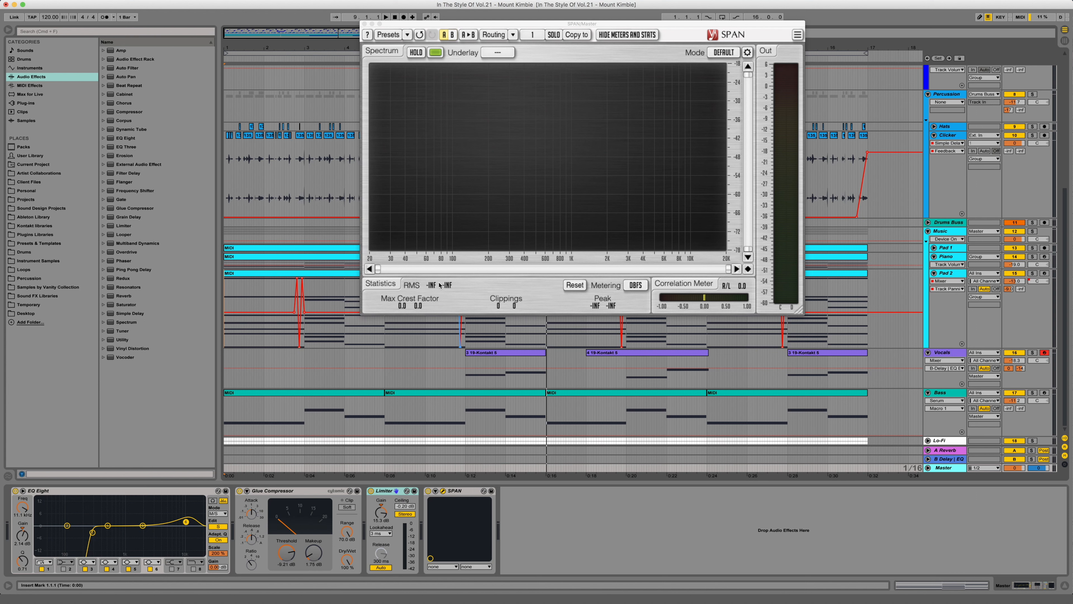
{"action": "left_click", "coordinate": [365, 24]}
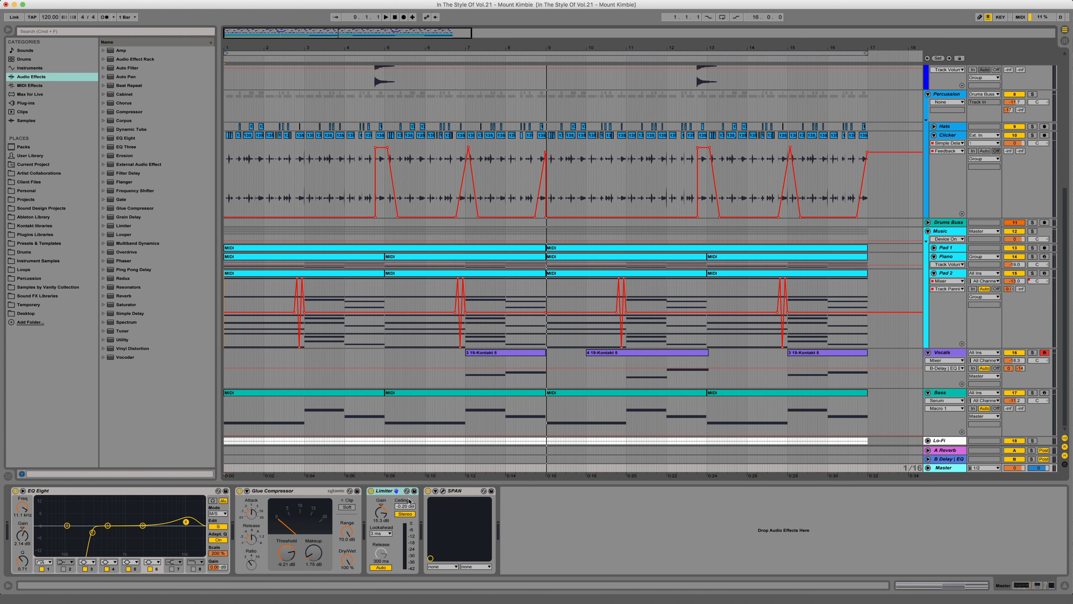